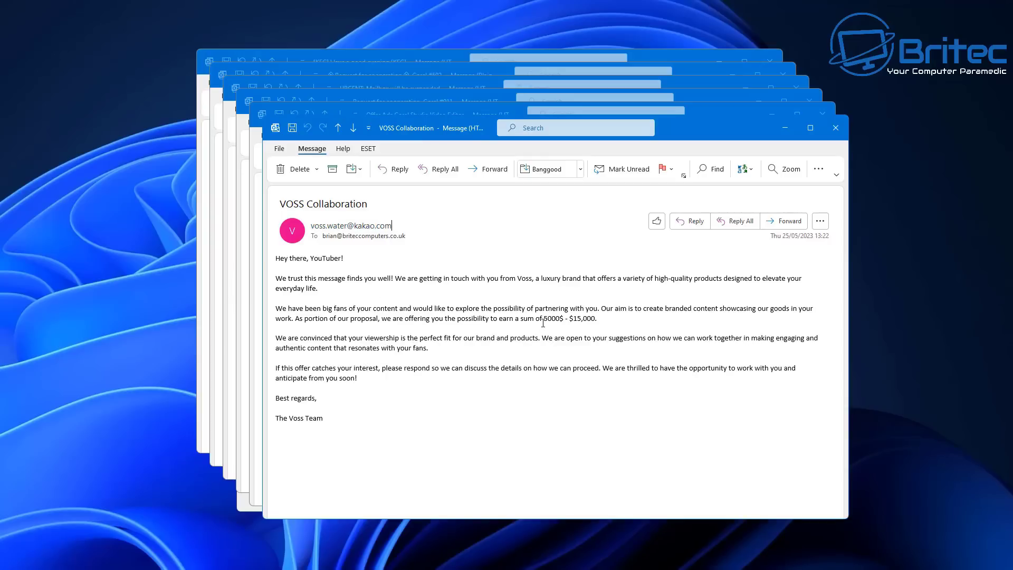
Step: Highlight and clear the VOSS payment-offer text, then minimise the VOSS Collaboration message
{"action": "left_click_drag", "start_coordinate": [560, 318], "coordinate": [602, 313]}
{"action": "left_click", "coordinate": [599, 315]}
{"action": "left_click", "coordinate": [786, 128]}
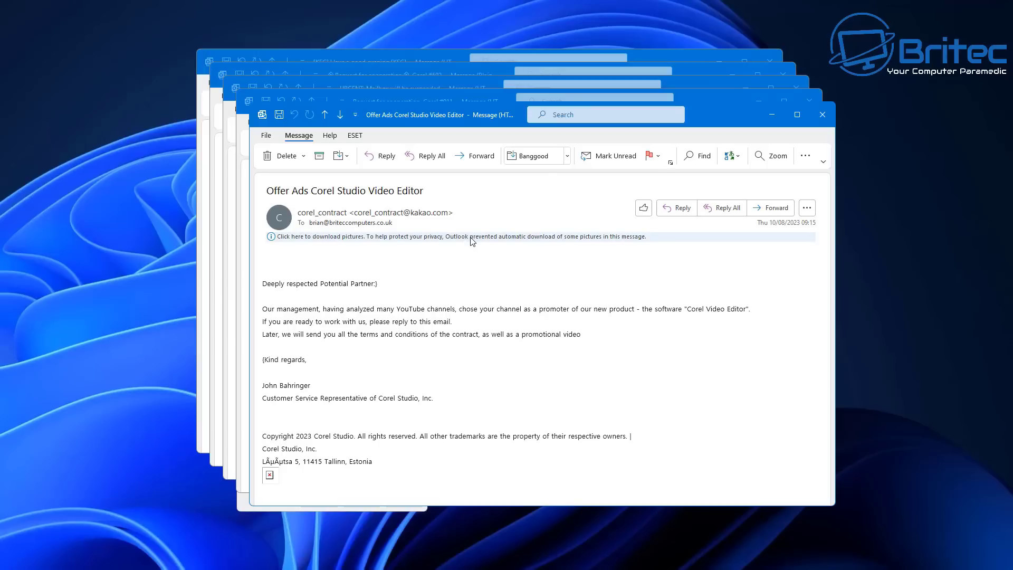
Step: Dismiss the Offer Ads Corel Studio email, then minimise the Corel #011, mailbox-suspension and Corel #502 windows
{"action": "left_click", "coordinate": [765, 115]}
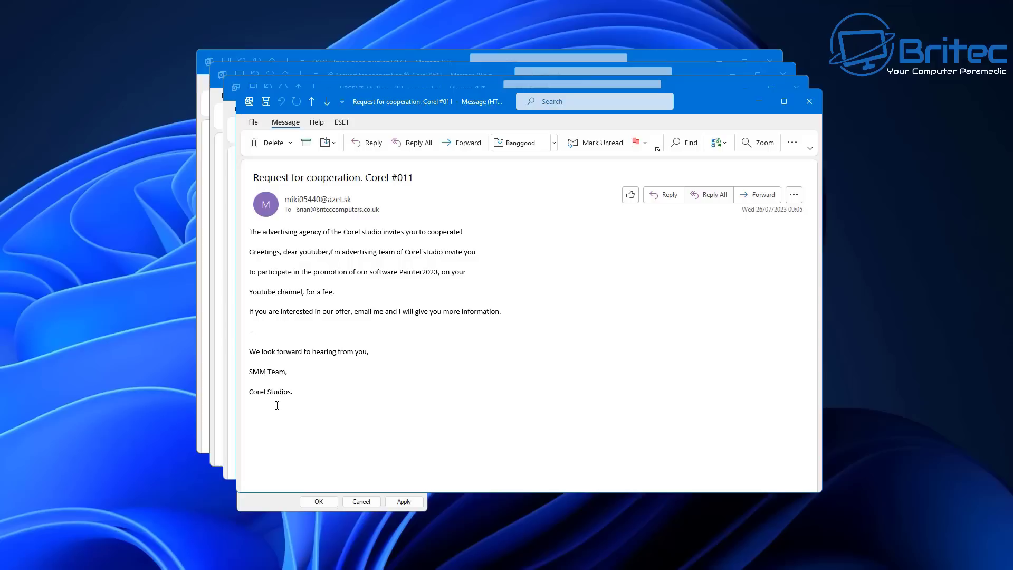
{"action": "left_click", "coordinate": [758, 103]}
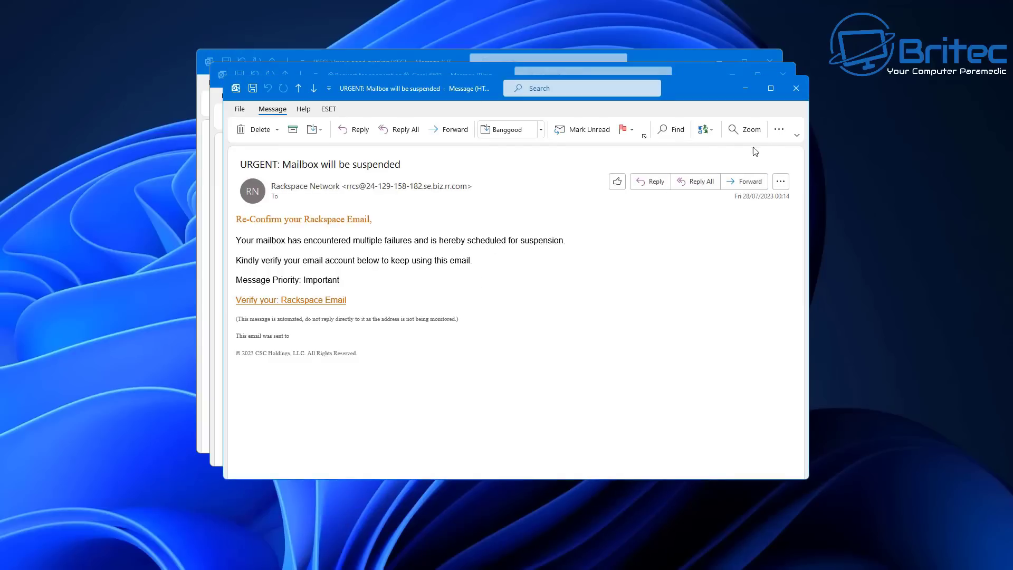
{"action": "left_click", "coordinate": [745, 89]}
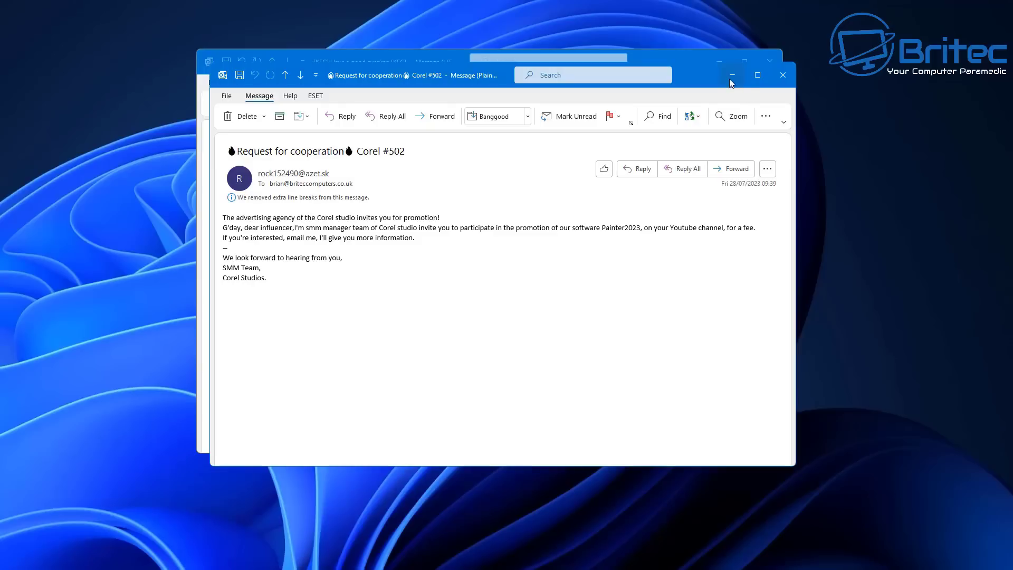
{"action": "left_click", "coordinate": [731, 75]}
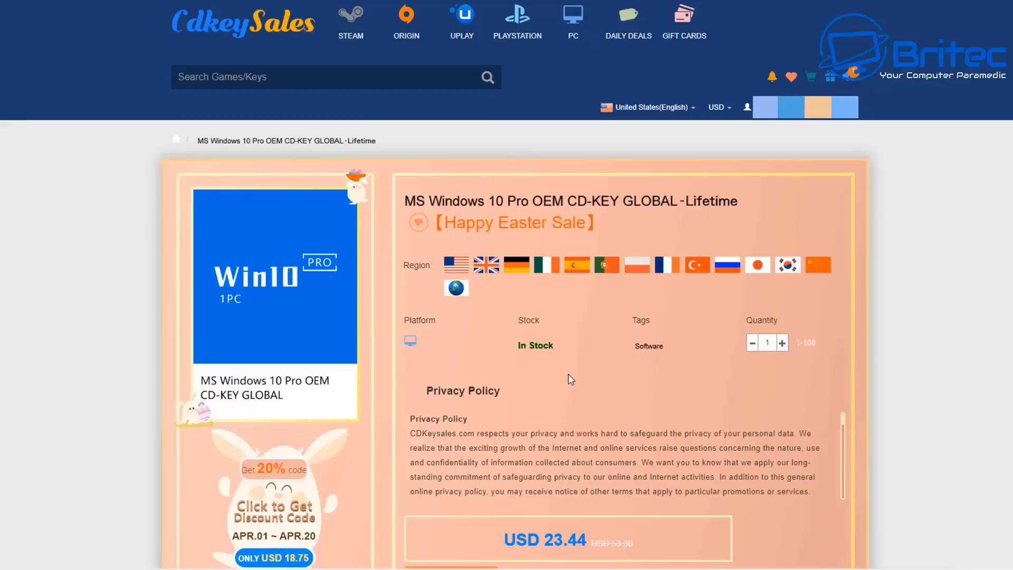
Step: Buy the Windows 10 Pro OEM key and apply promo code BR09 at checkout
{"action": "scroll", "coordinate": [570, 379], "scroll_direction": "down", "scroll_amount": 3}
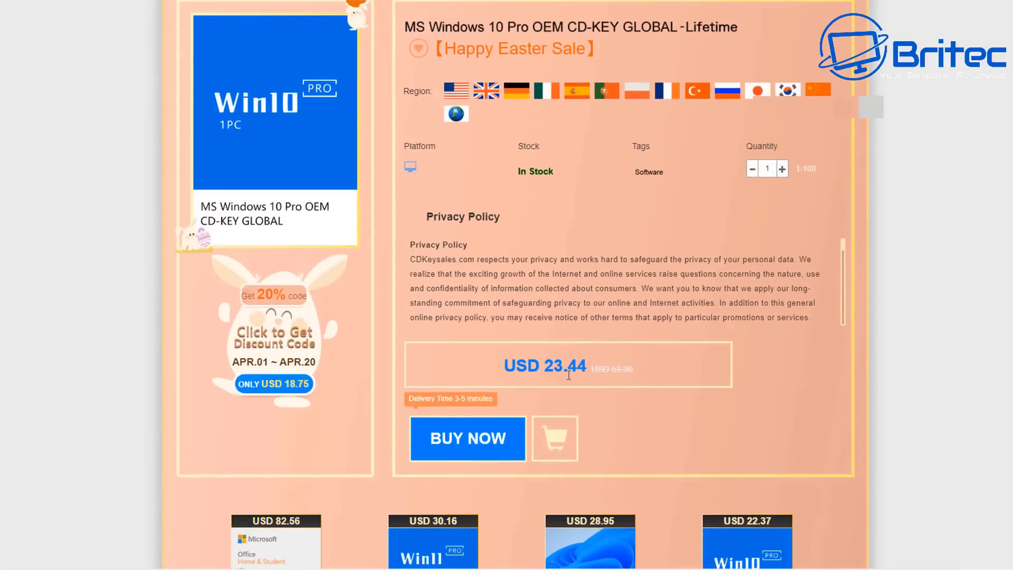
{"action": "left_click", "coordinate": [472, 439]}
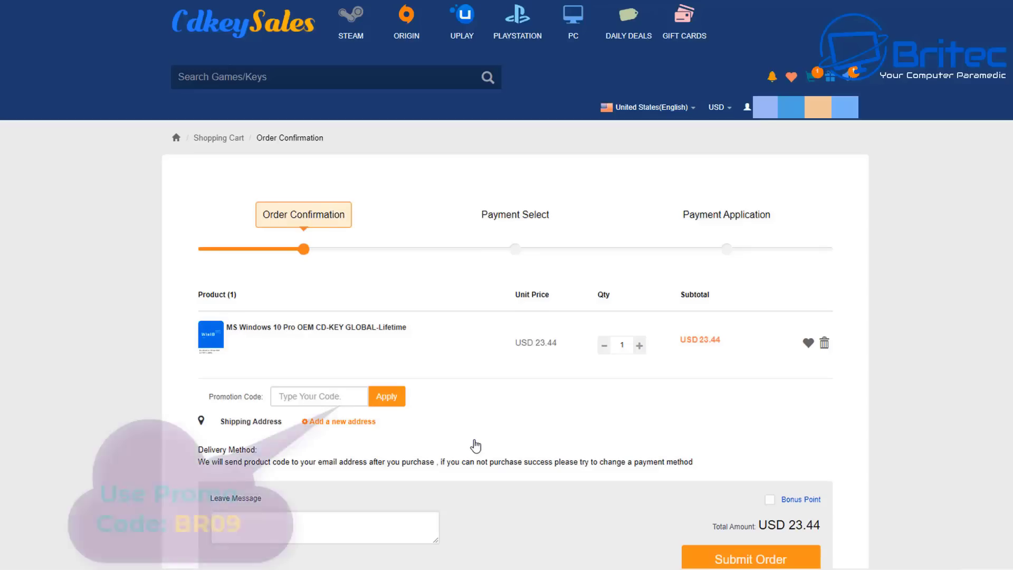
{"action": "left_click", "coordinate": [280, 396]}
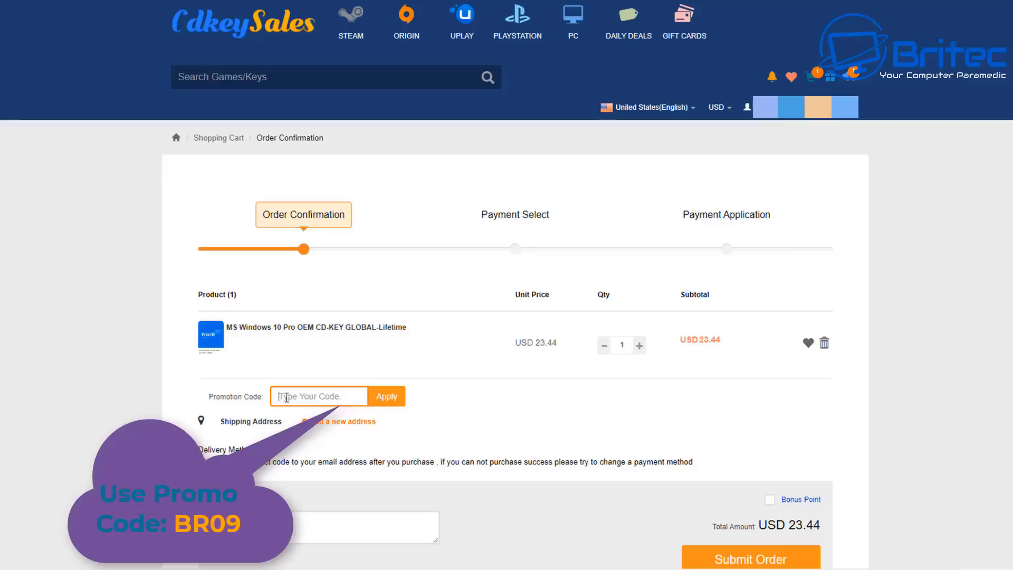
{"action": "type", "text": "BR"}
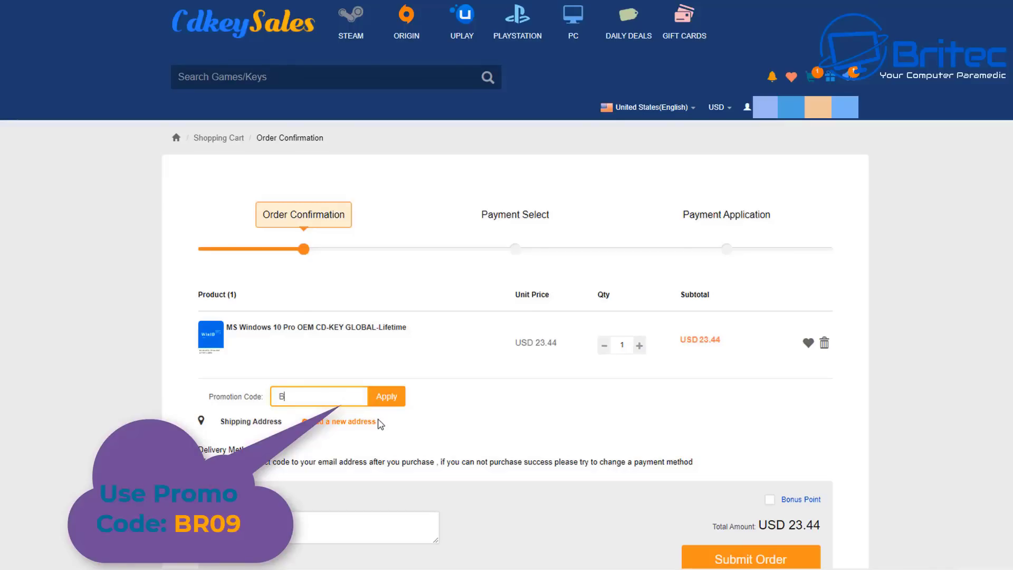
{"action": "type", "text": "09"}
{"action": "left_click", "coordinate": [393, 406]}
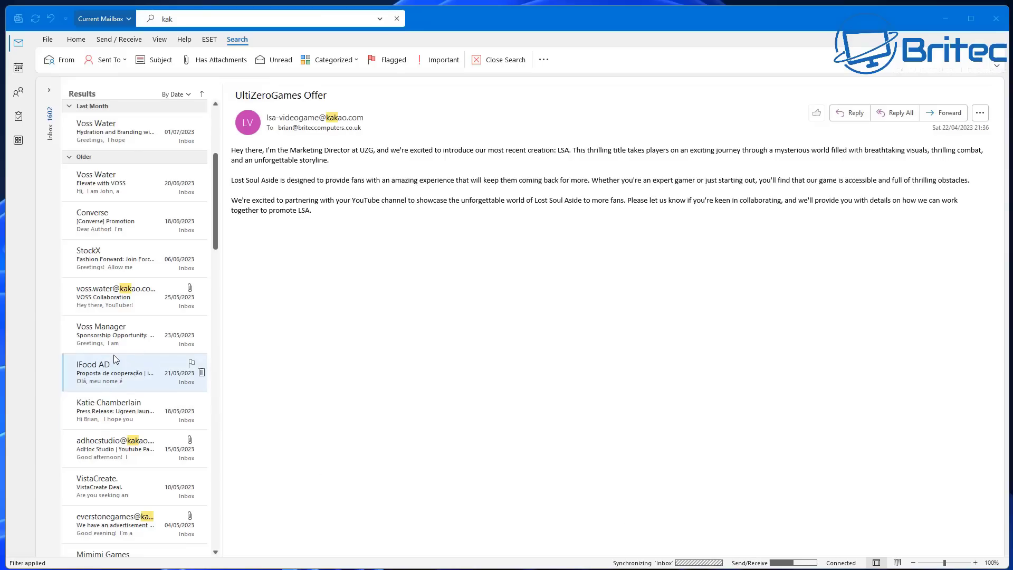
Step: Read the Voss Water, Converse Promotion, StockX Fashion Forward and VOSS Collaboration emails in turn
{"action": "left_click", "coordinate": [86, 186]}
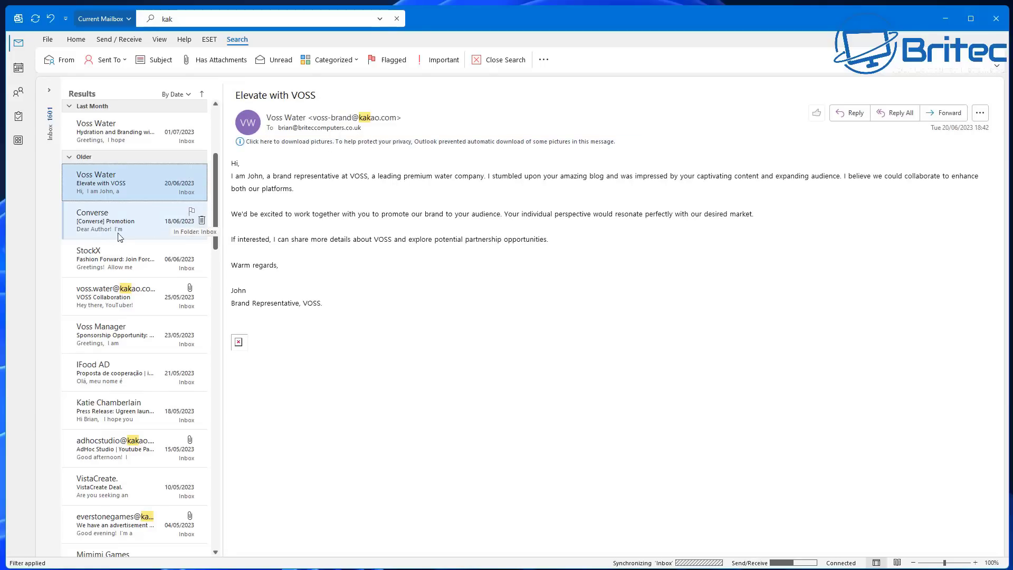
{"action": "left_click", "coordinate": [106, 227]}
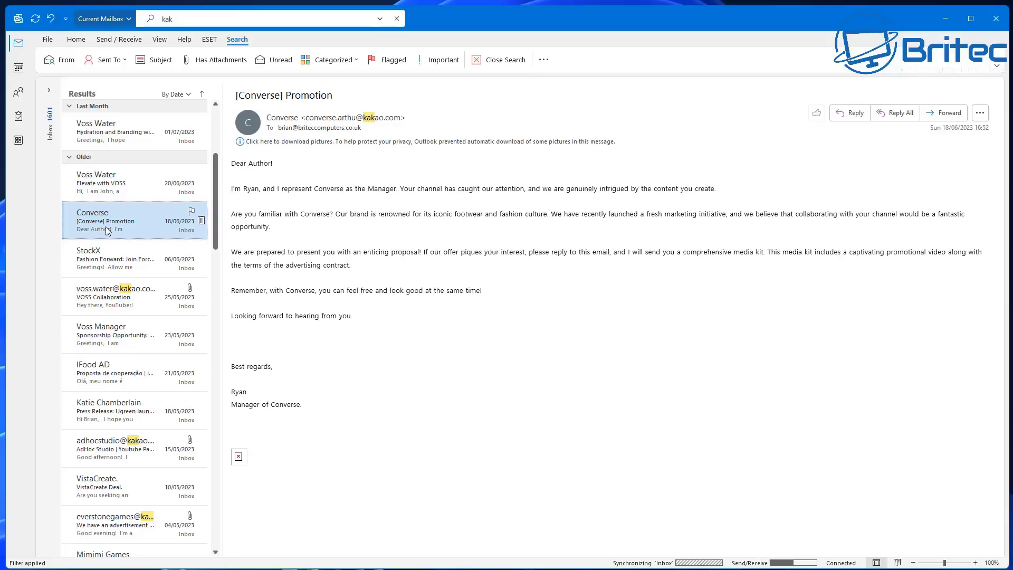
{"action": "left_click", "coordinate": [108, 259]}
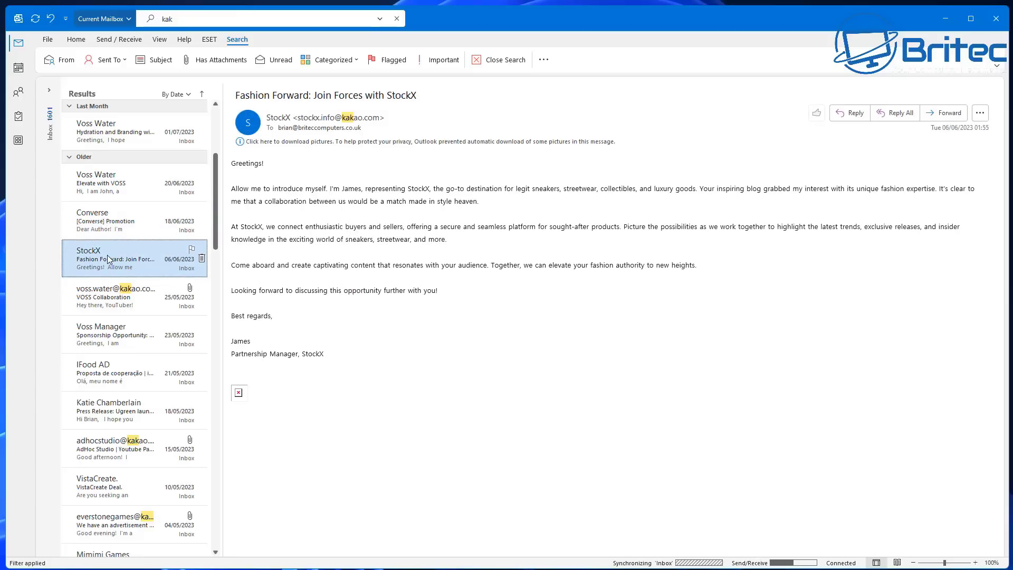
{"action": "left_click", "coordinate": [79, 294]}
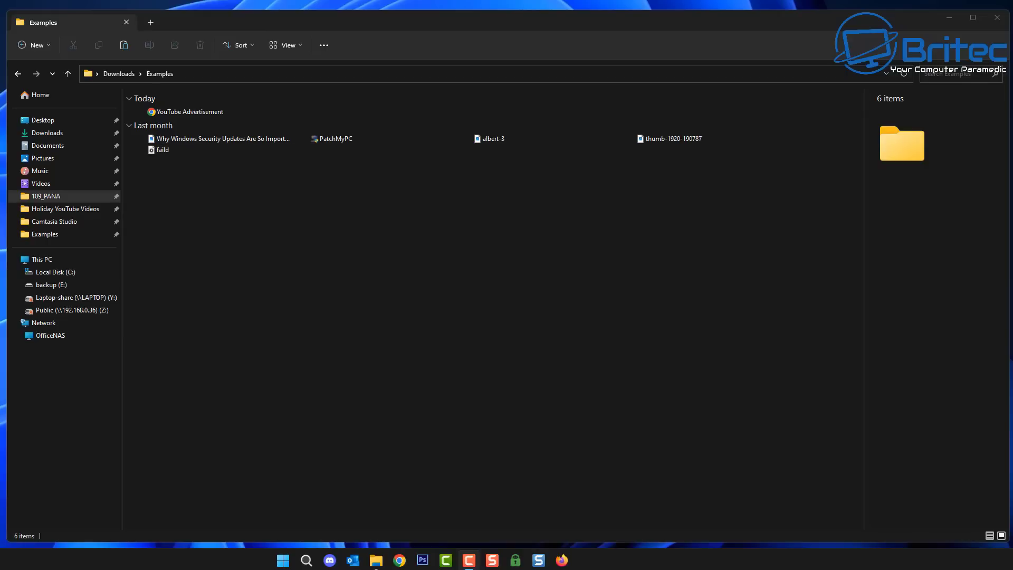
Step: Switch the Examples folder's file list to Extra large icons
{"action": "left_click", "coordinate": [164, 150]}
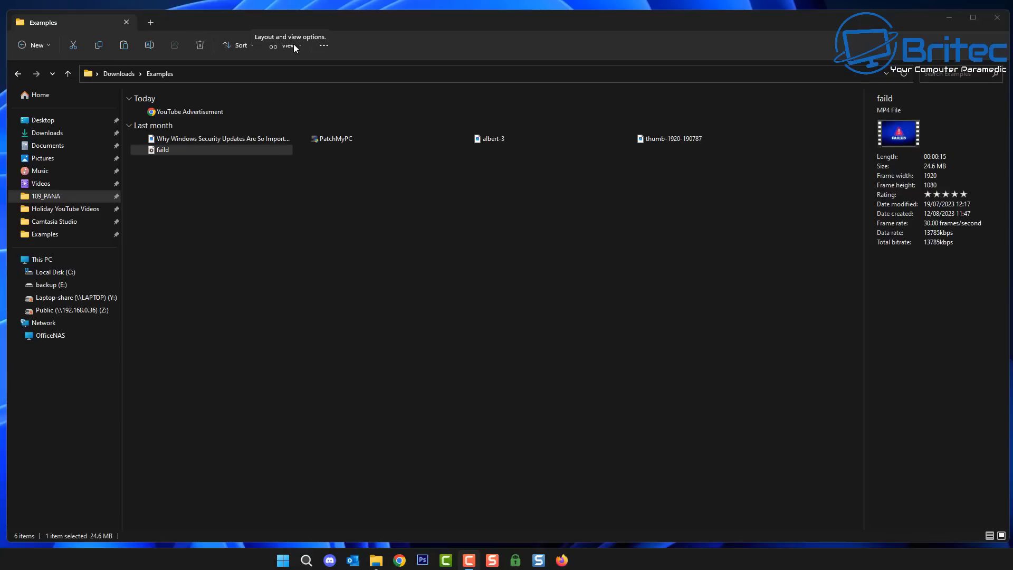
{"action": "left_click", "coordinate": [267, 209]}
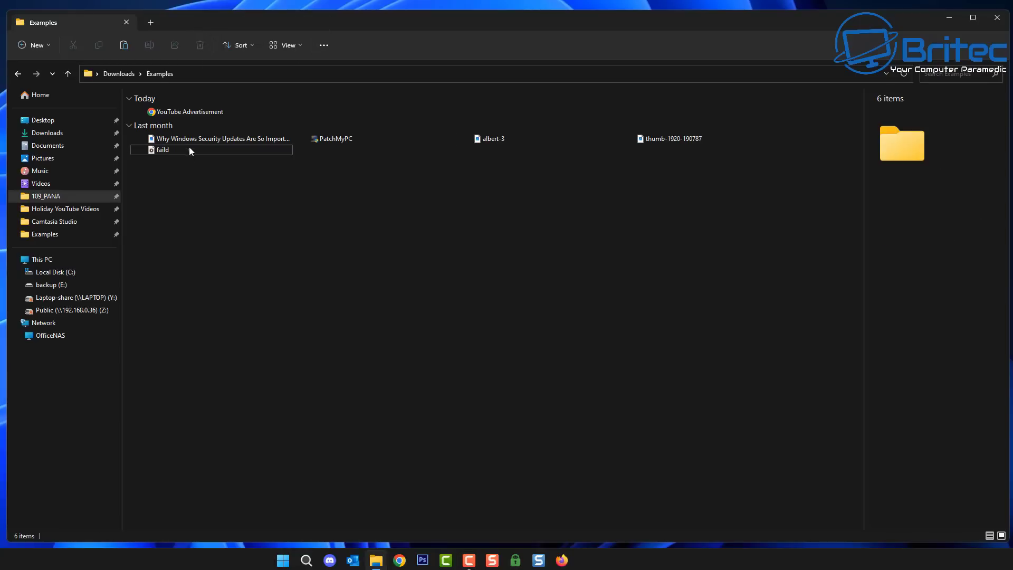
{"action": "left_click", "coordinate": [295, 46]}
{"action": "left_click", "coordinate": [287, 73]}
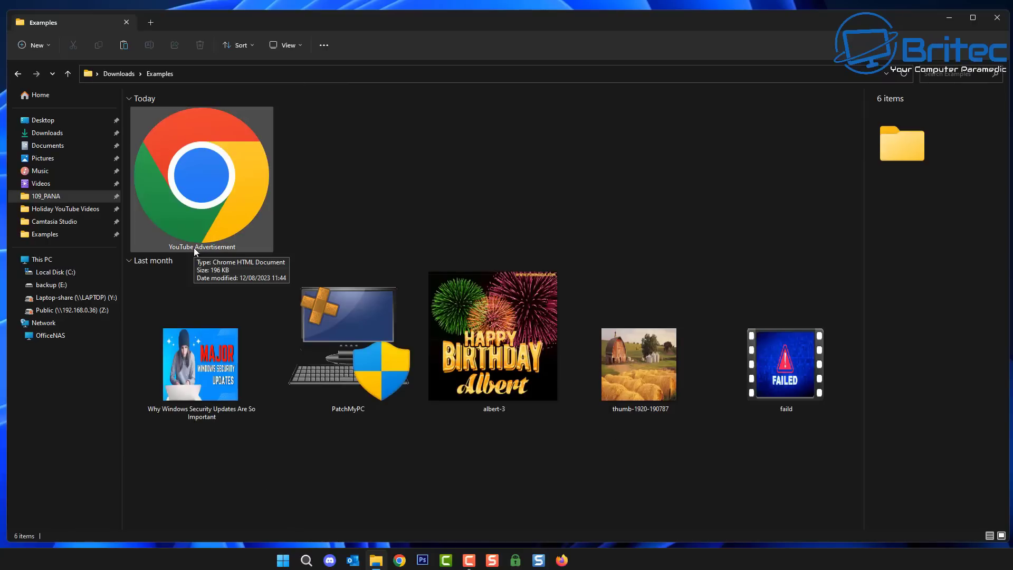
Step: Check YouTube Advertisement's properties, revealing a 196 KB Chrome HTML Document, then close them
{"action": "right_click", "coordinate": [208, 174]}
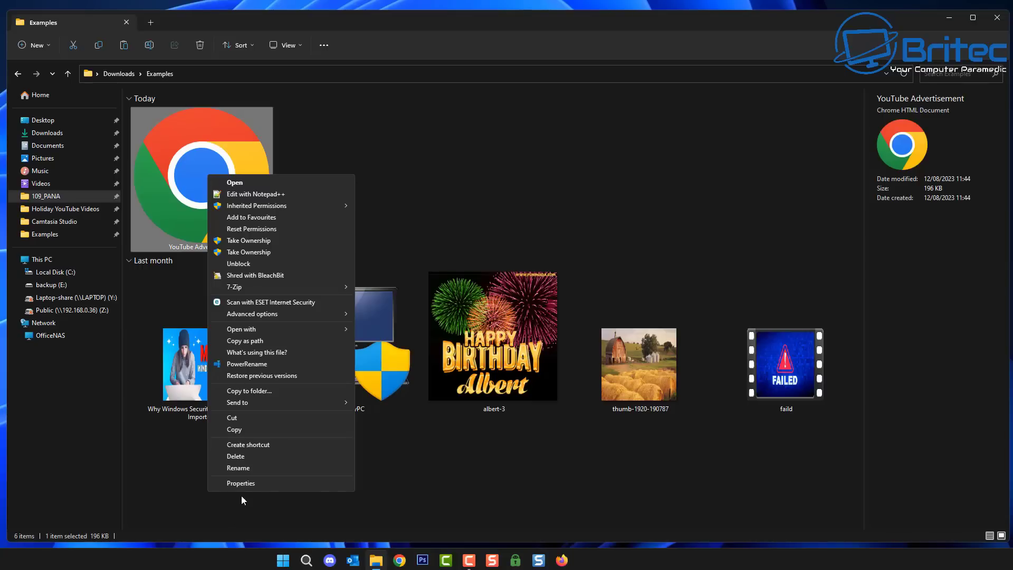
{"action": "left_click", "coordinate": [241, 483]}
{"action": "left_click_drag", "start_coordinate": [297, 187], "coordinate": [314, 121]}
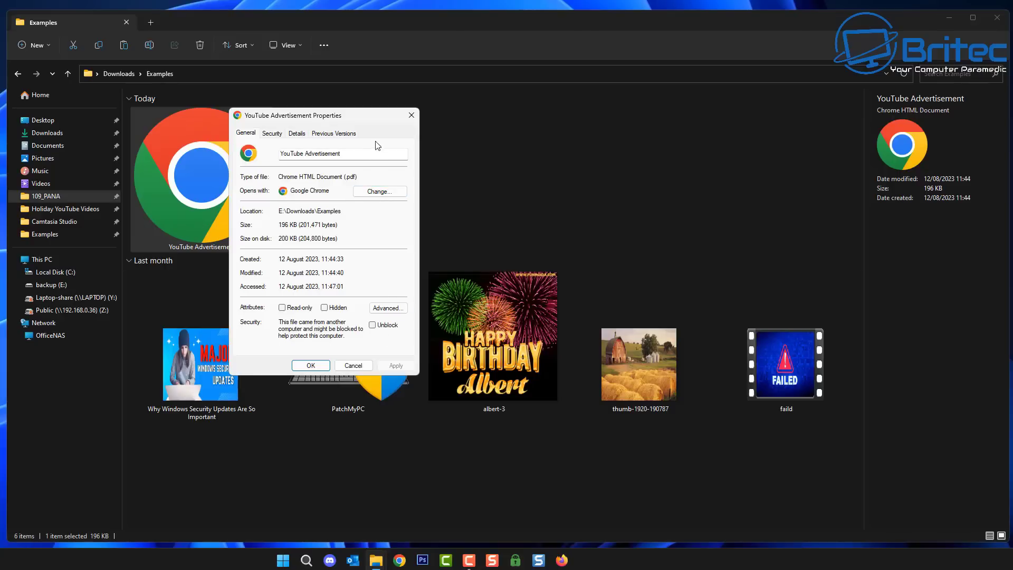
{"action": "left_click", "coordinate": [412, 115]}
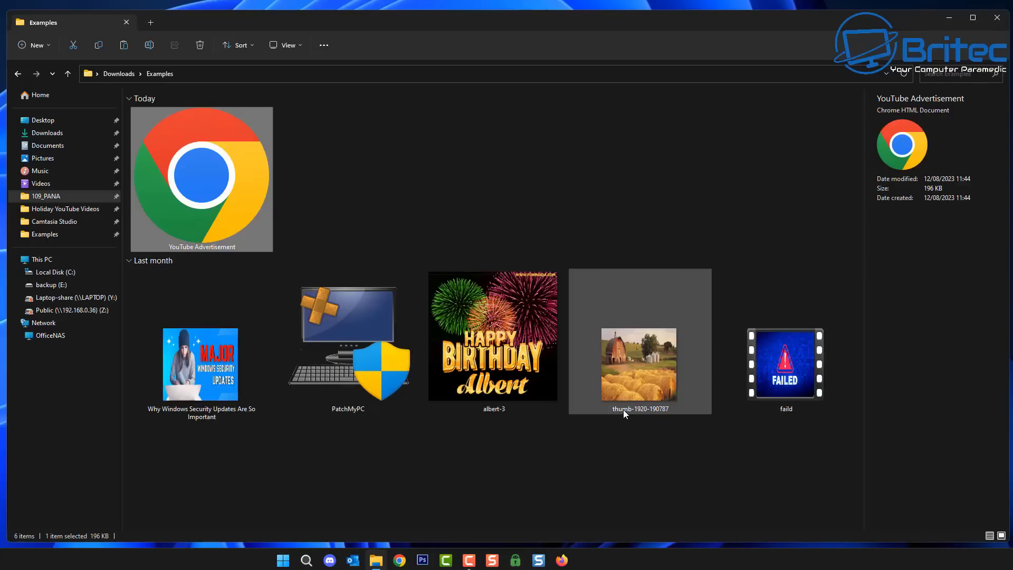
{"action": "mouse_move", "coordinate": [622, 409]}
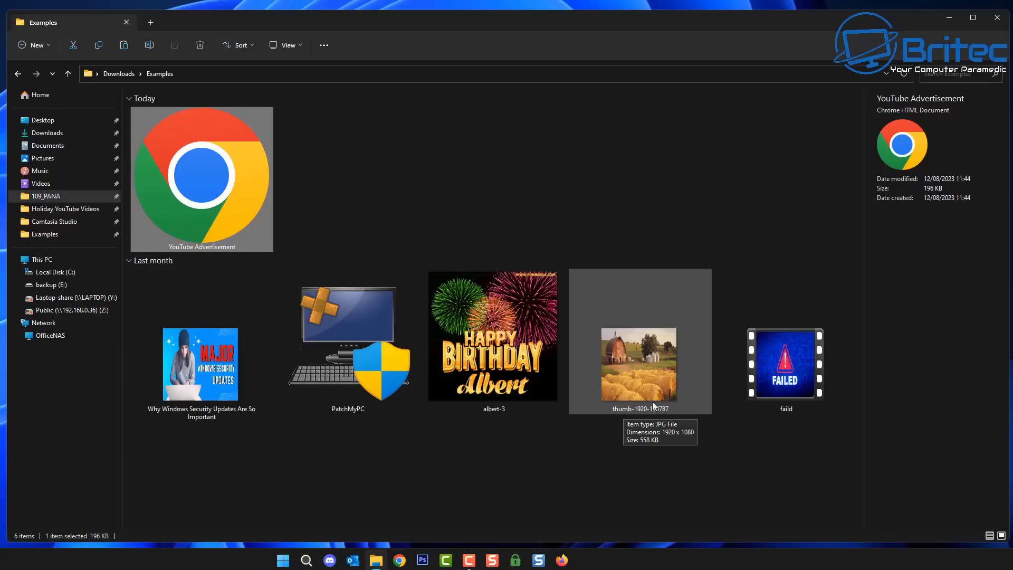
Step: Untick 'Hide extensions for known file types' in Folder Options and apply it
{"action": "left_click", "coordinate": [324, 47]}
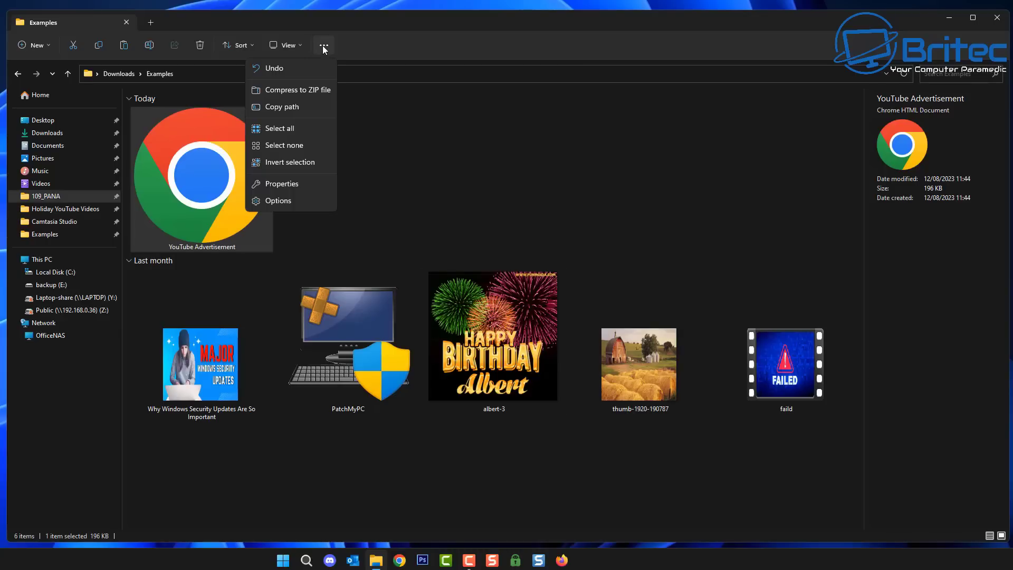
{"action": "left_click", "coordinate": [282, 202]}
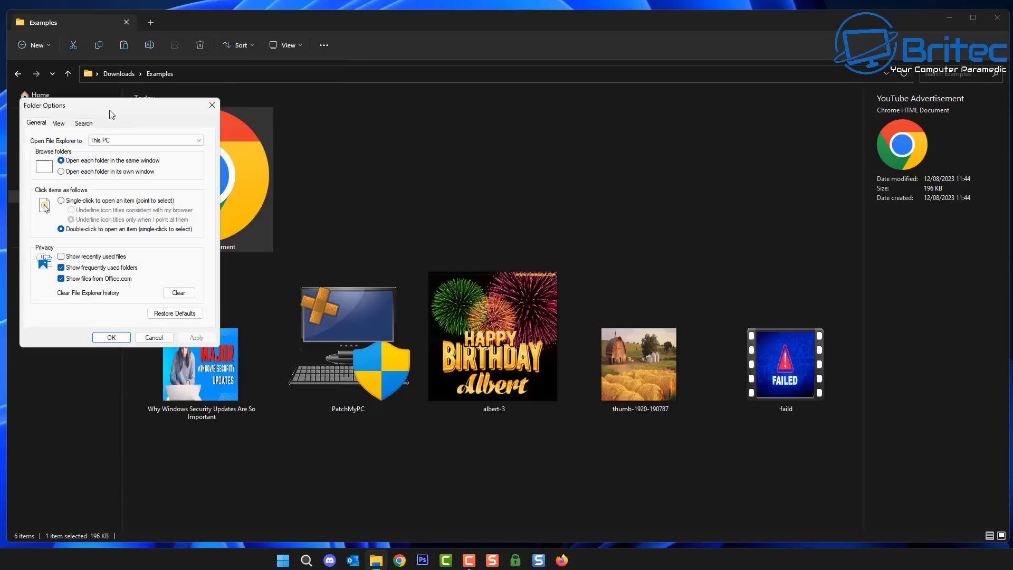
{"action": "left_click_drag", "start_coordinate": [114, 108], "coordinate": [434, 99]}
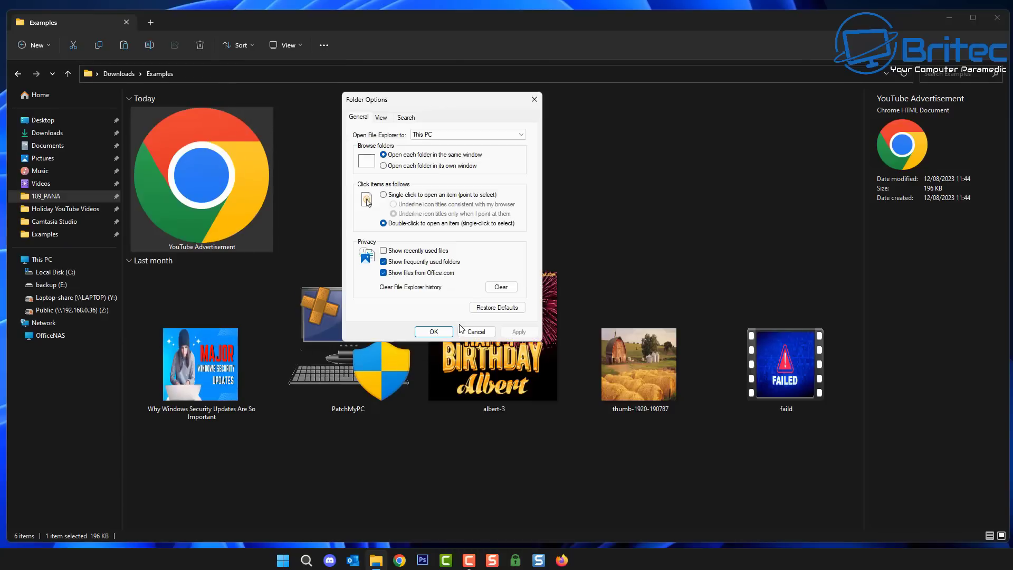
{"action": "left_click", "coordinate": [381, 120]}
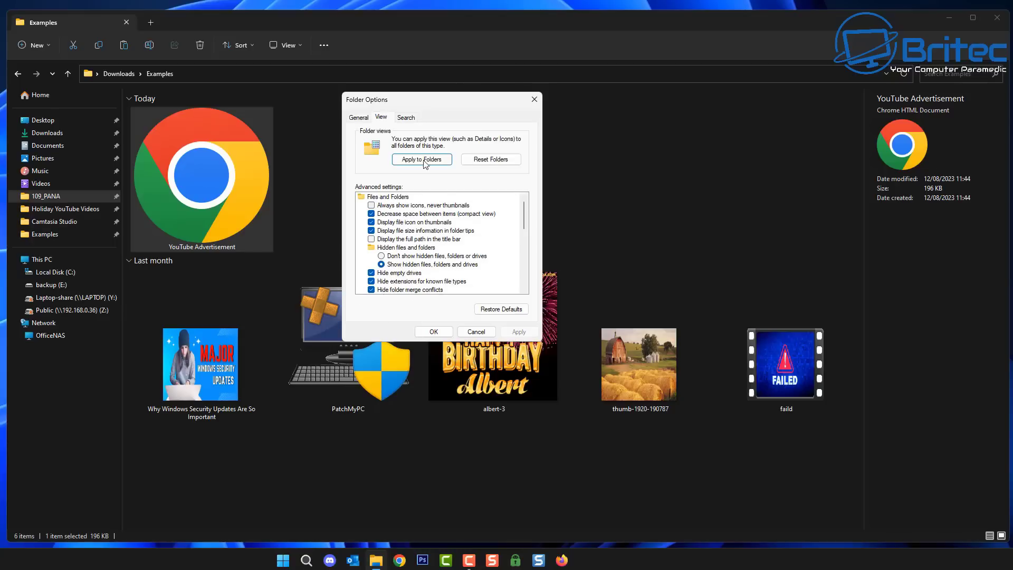
{"action": "scroll", "coordinate": [446, 254], "scroll_direction": "down", "scroll_amount": 1}
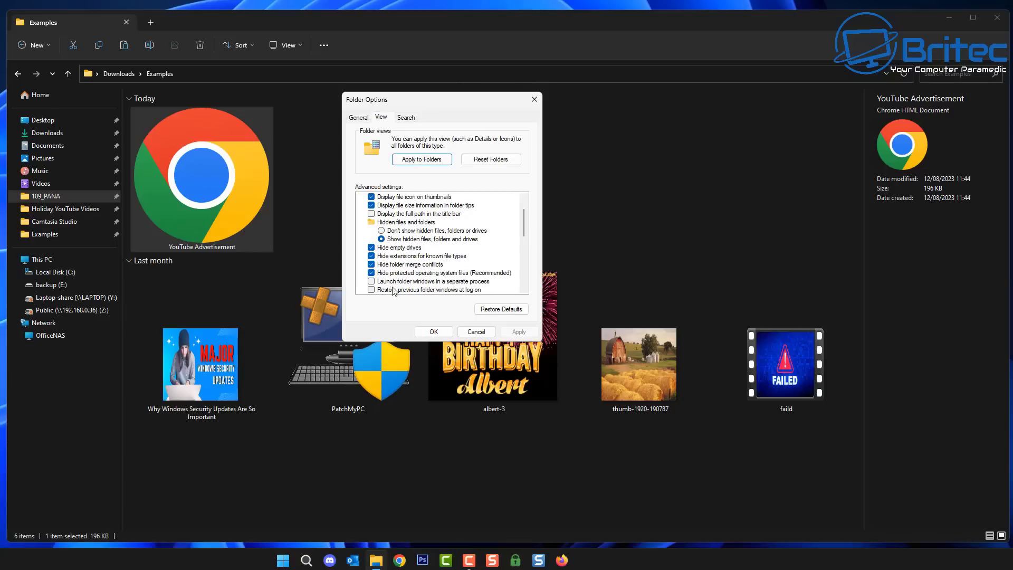
{"action": "left_click", "coordinate": [371, 256]}
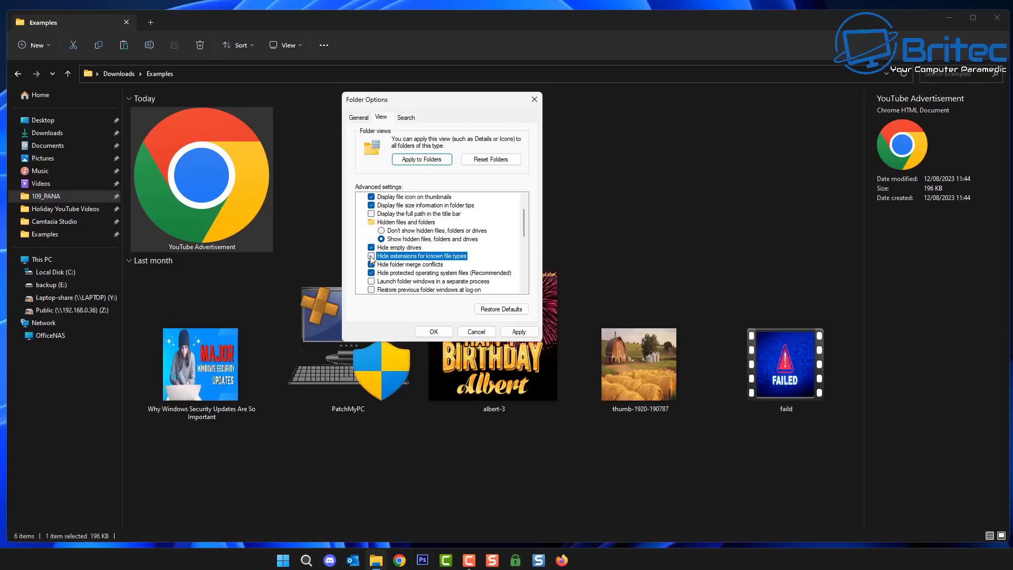
{"action": "left_click", "coordinate": [521, 331]}
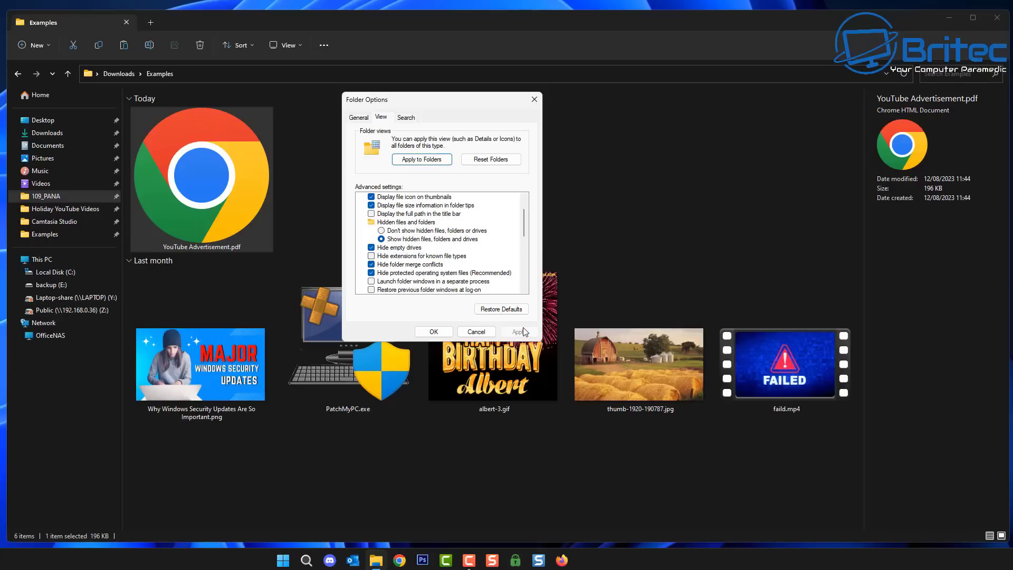
{"action": "left_click", "coordinate": [443, 333]}
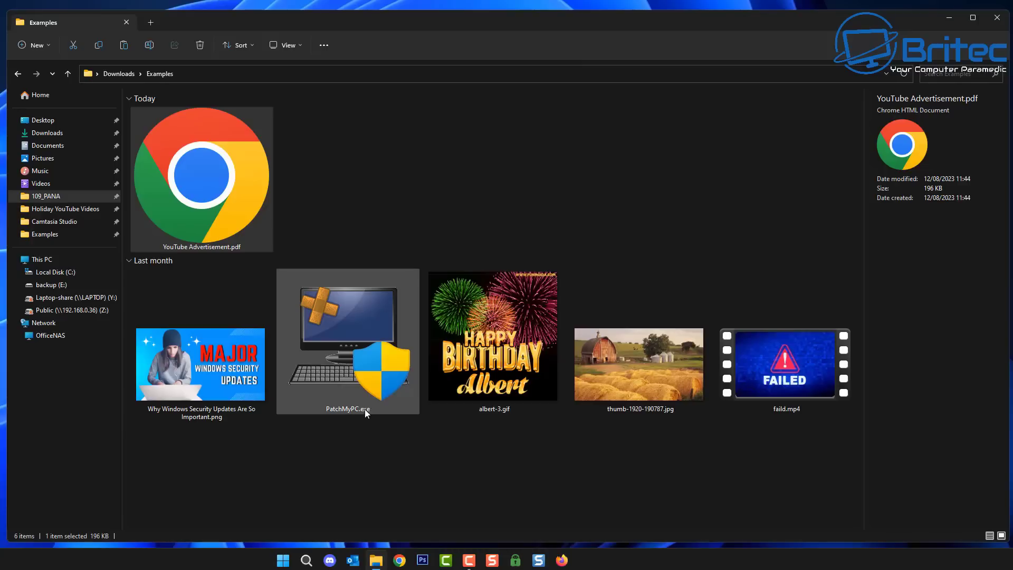
Step: Bring up the other PC's 11-item examples folder with extensions hidden
{"action": "mouse_move", "coordinate": [365, 409]}
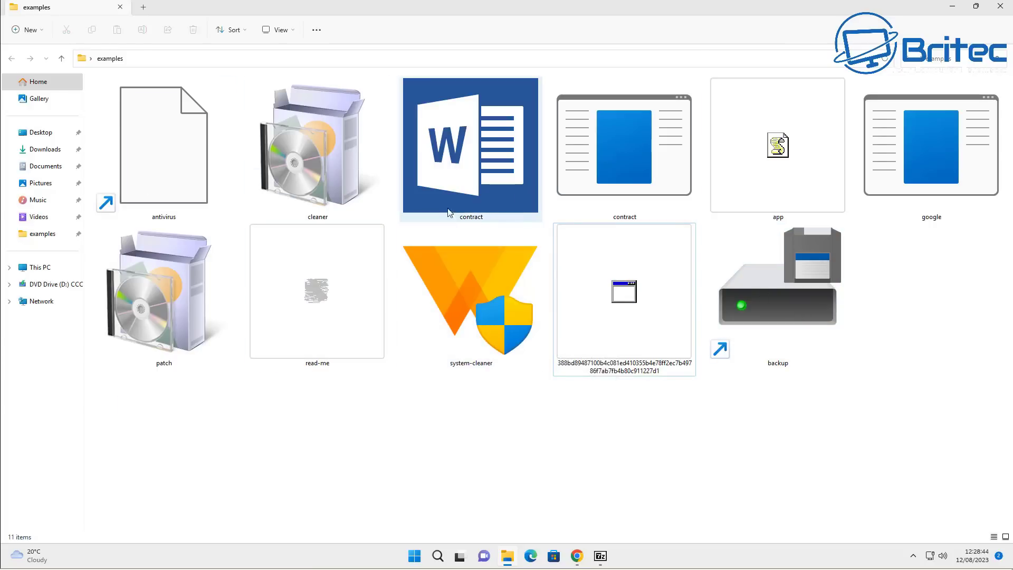
{"action": "right_click", "coordinate": [473, 191]}
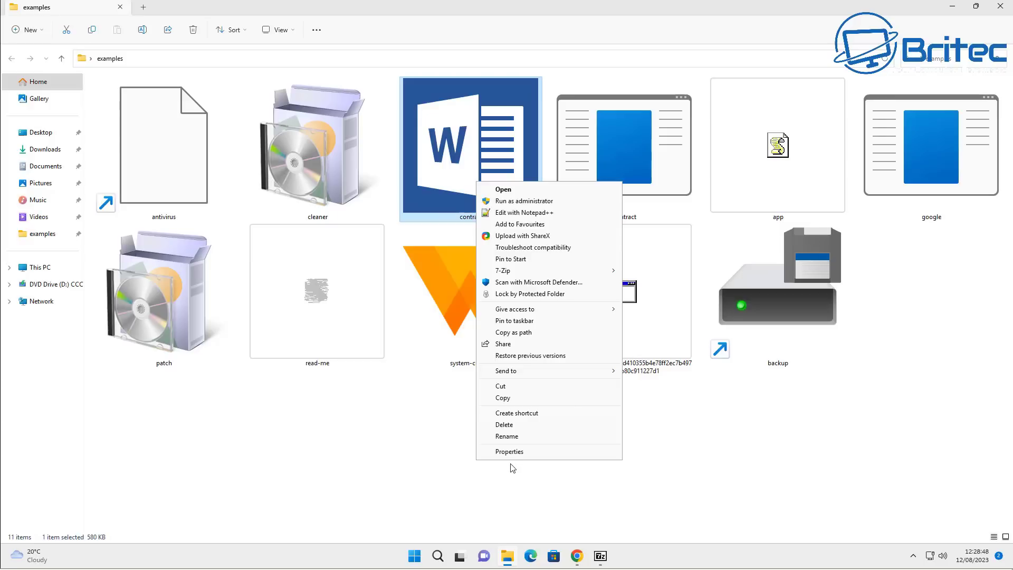
{"action": "left_click", "coordinate": [517, 451]}
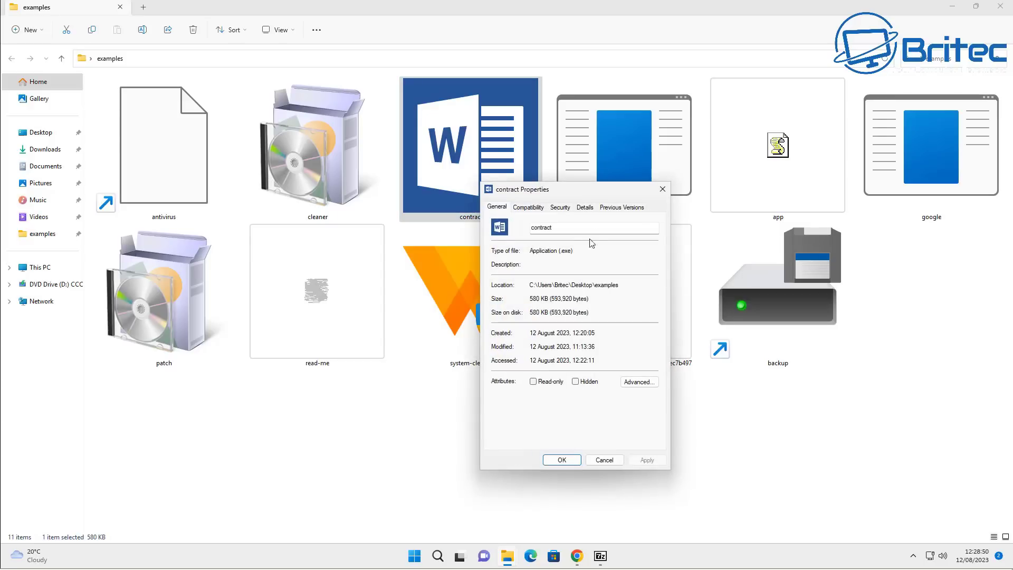
{"action": "left_click_drag", "start_coordinate": [561, 189], "coordinate": [534, 138]}
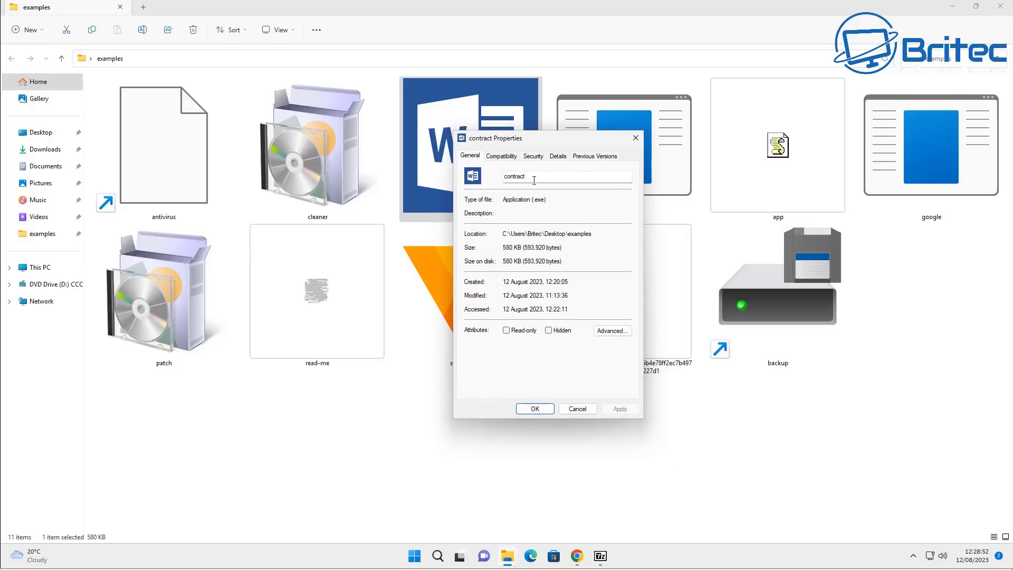
{"action": "left_click", "coordinate": [557, 157]}
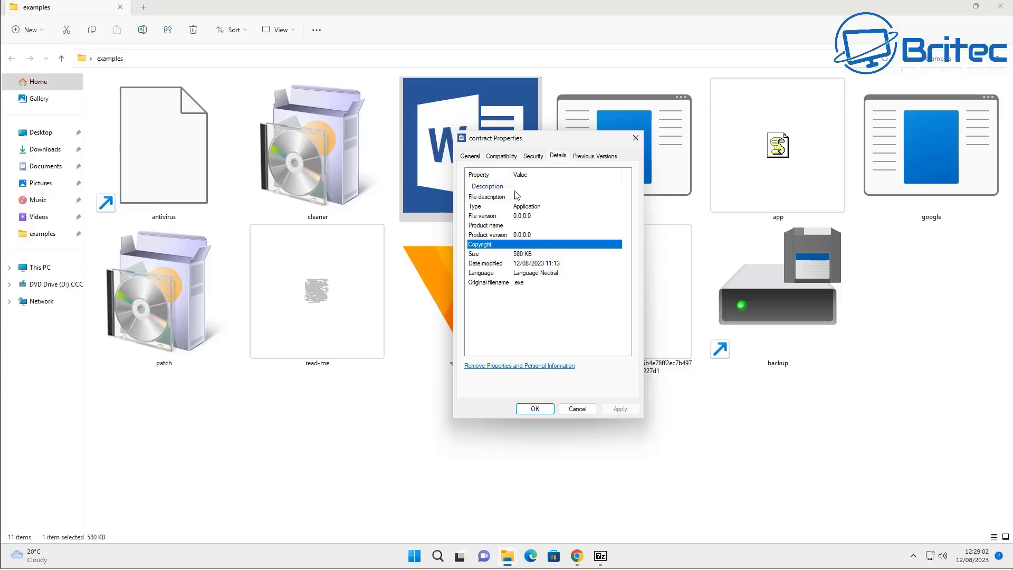
{"action": "left_click", "coordinate": [635, 137]}
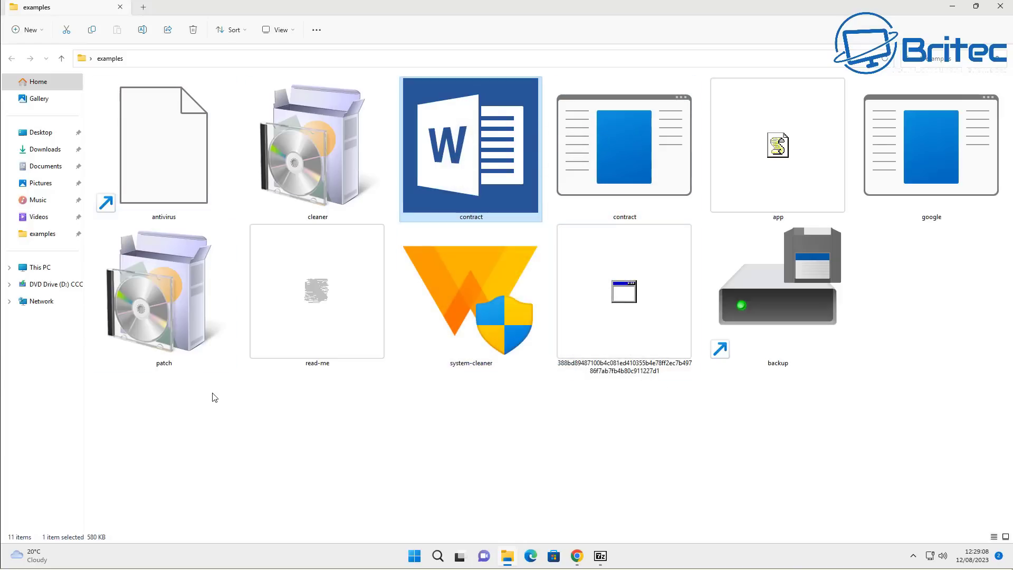
Step: Show known file extensions here, exposing contract.exe, contract.scr, google.exe and read-me.exe
{"action": "left_click", "coordinate": [315, 29]}
{"action": "left_click", "coordinate": [270, 202]}
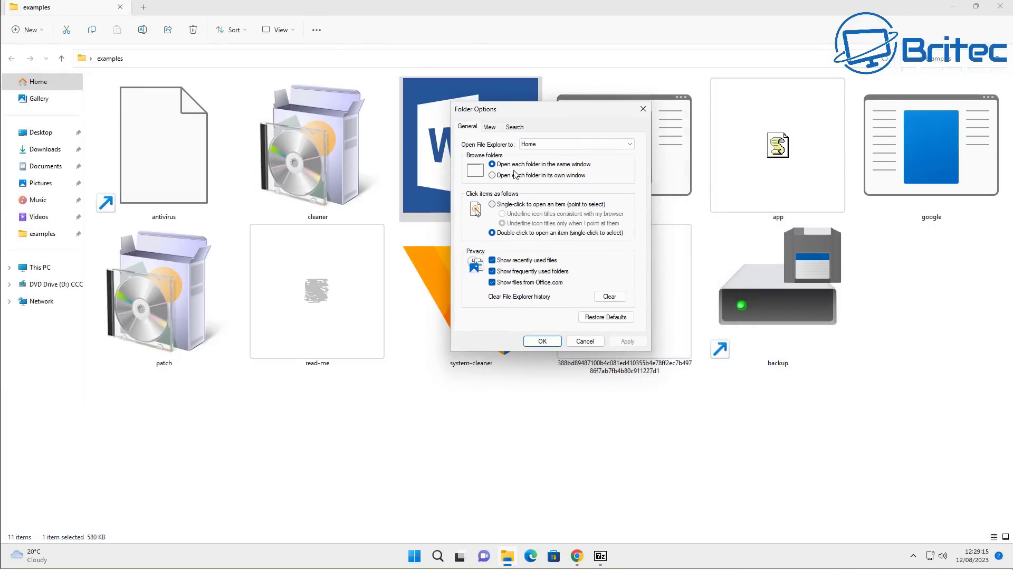
{"action": "left_click", "coordinate": [490, 128]}
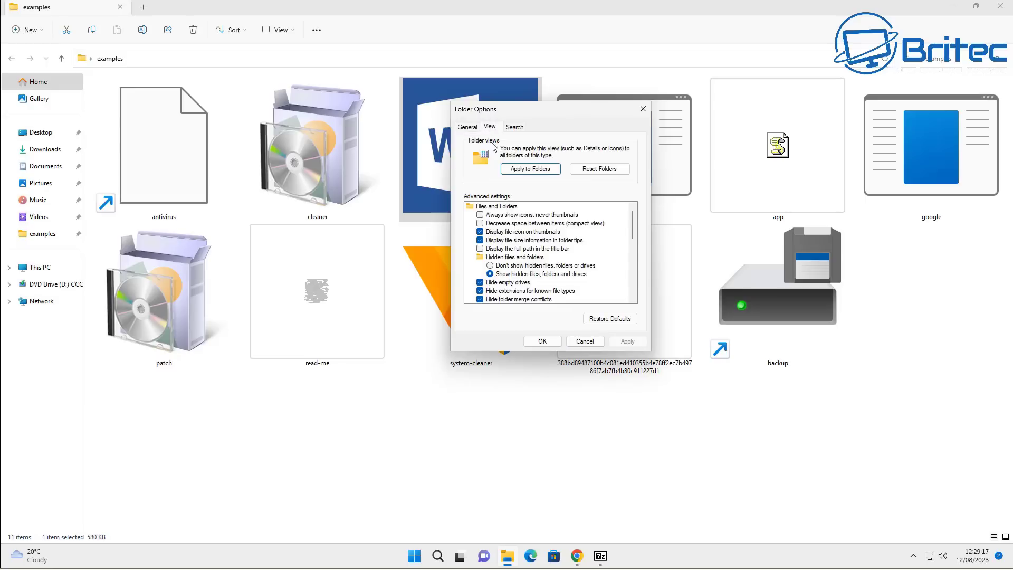
{"action": "left_click", "coordinate": [481, 291]}
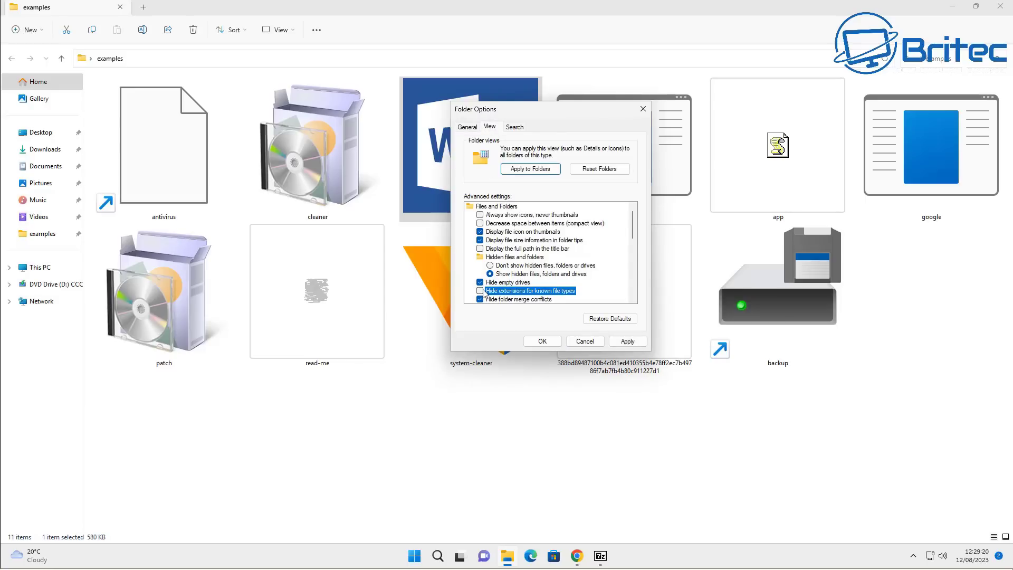
{"action": "left_click", "coordinate": [623, 341]}
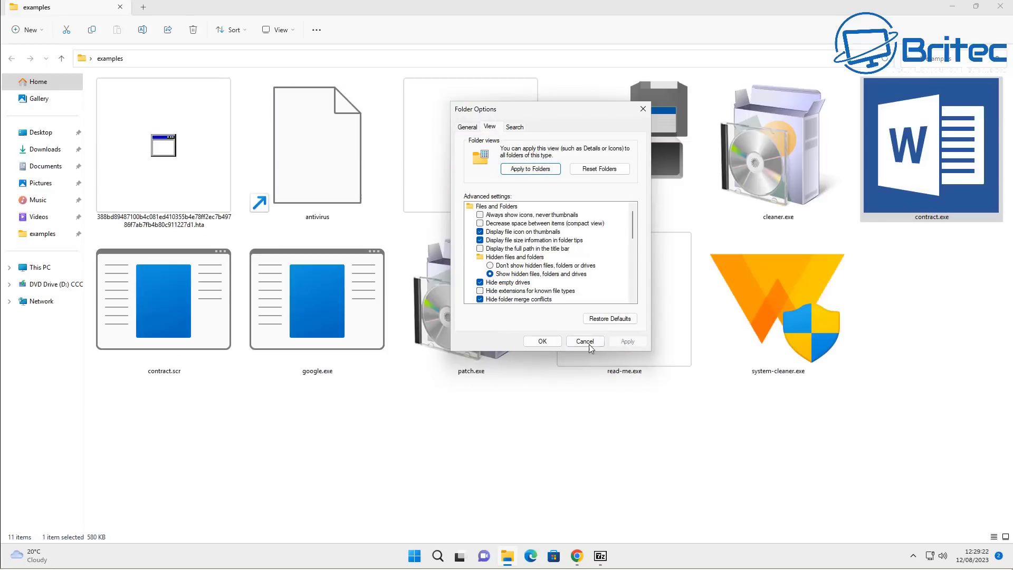
{"action": "left_click", "coordinate": [543, 342]}
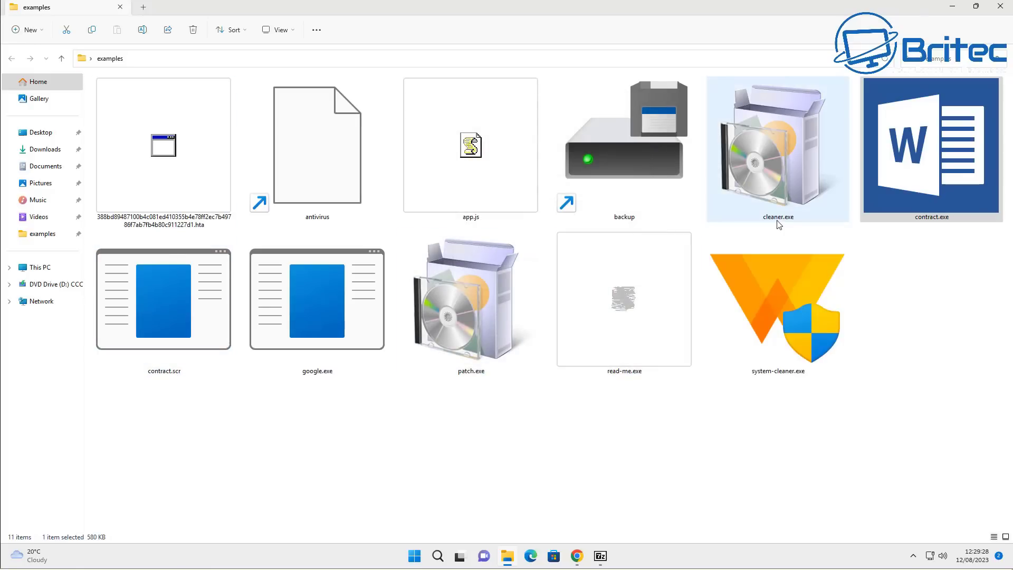
{"action": "mouse_move", "coordinate": [779, 224]}
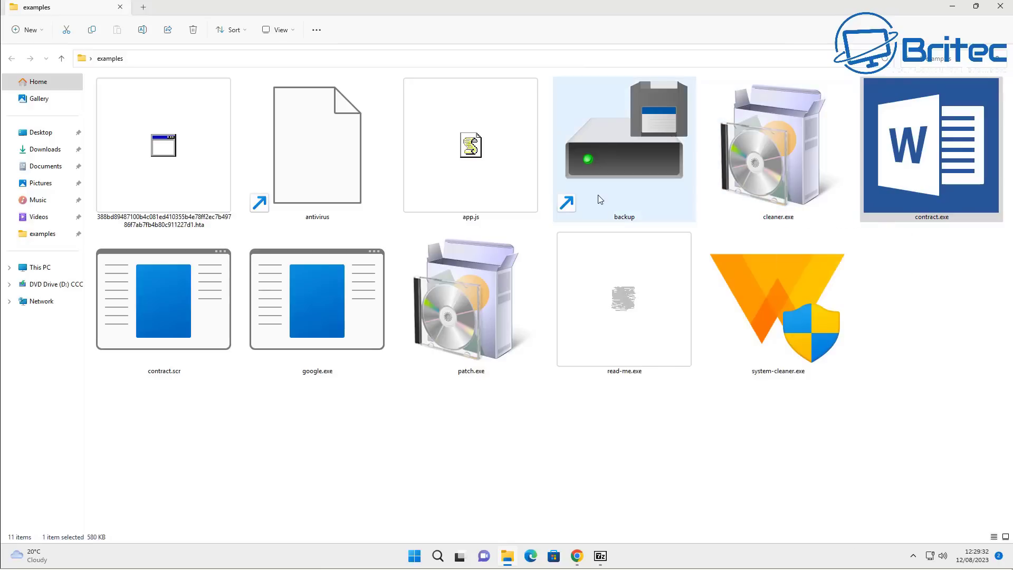
{"action": "mouse_move", "coordinate": [601, 199]}
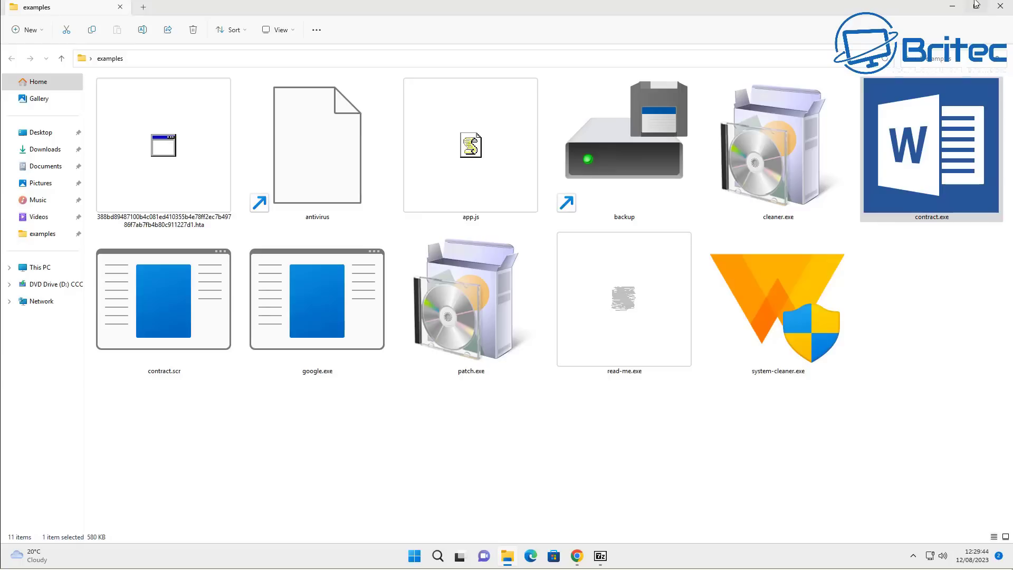
Step: Open the suspicious backup shortcut, let Network Diagnostics fail, and dismiss its error
{"action": "mouse_move", "coordinate": [976, 4]}
{"action": "left_click", "coordinate": [653, 150]}
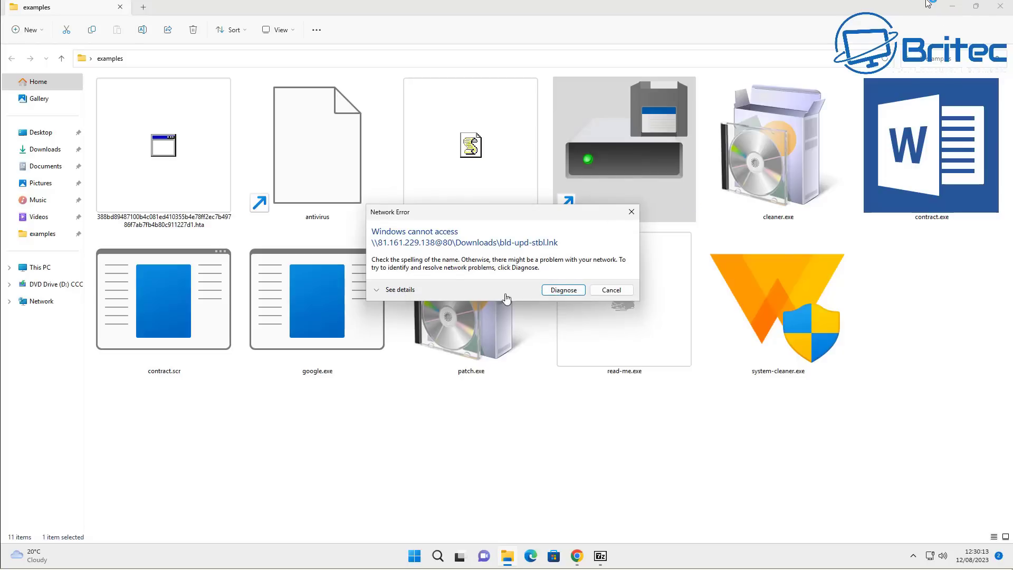
{"action": "left_click", "coordinate": [560, 295]}
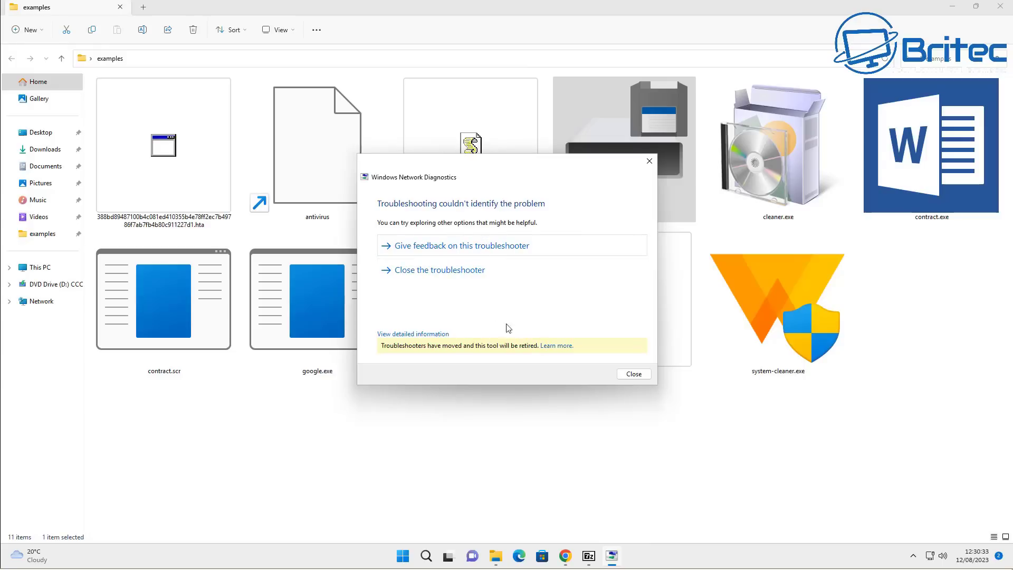
{"action": "left_click", "coordinate": [414, 334]}
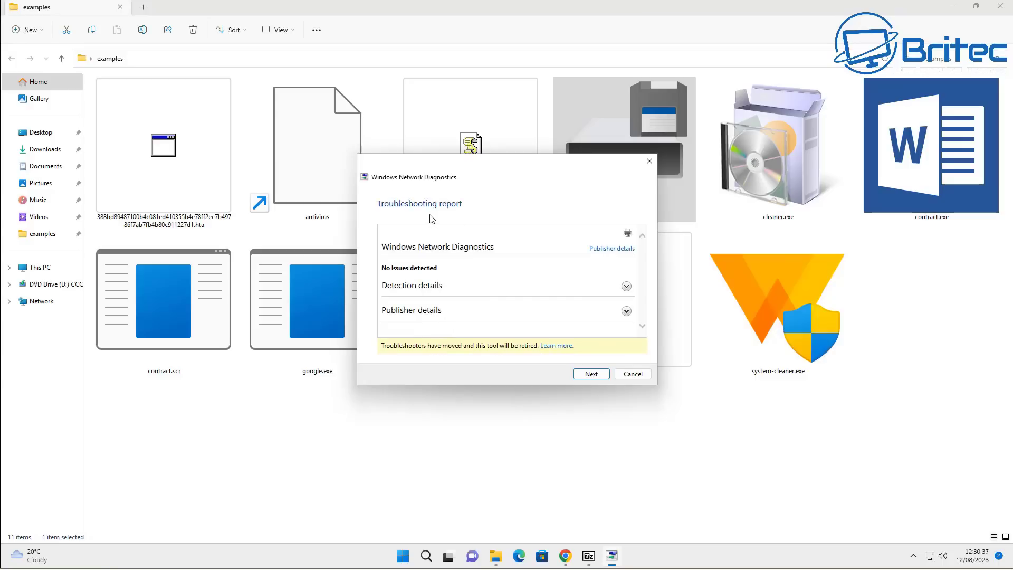
{"action": "left_click", "coordinate": [592, 375]}
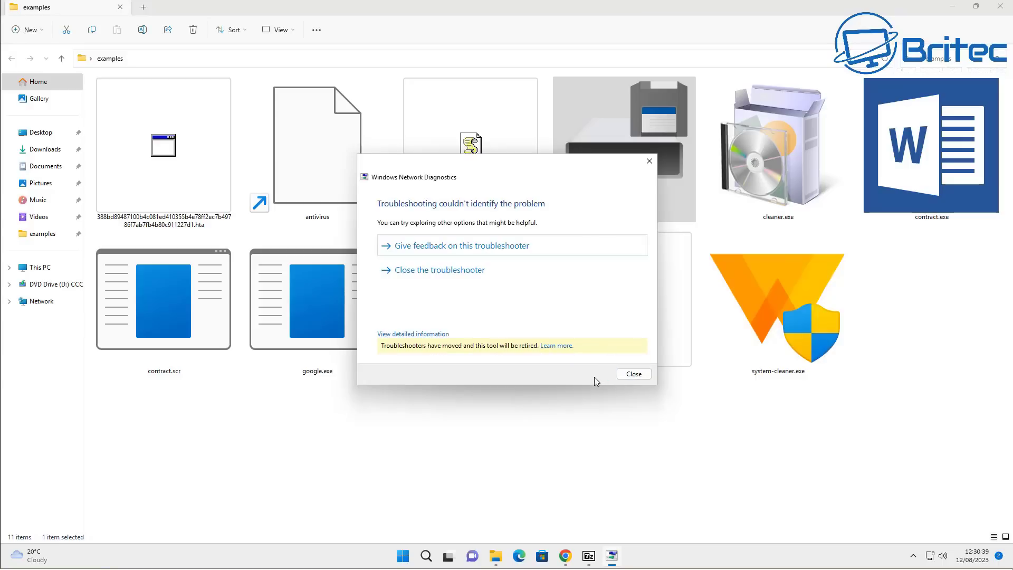
{"action": "left_click", "coordinate": [500, 248]}
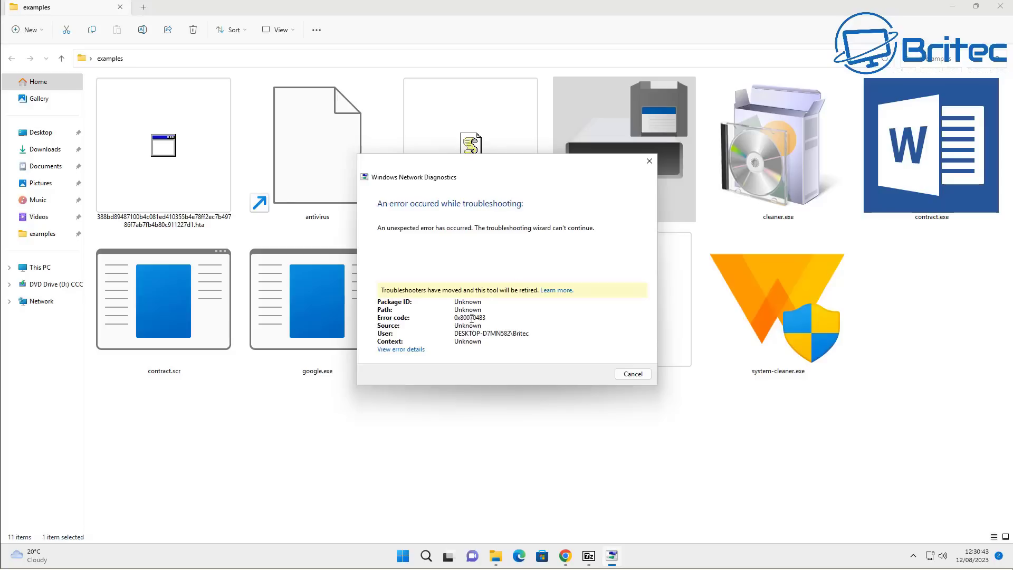
{"action": "left_click", "coordinate": [637, 375]}
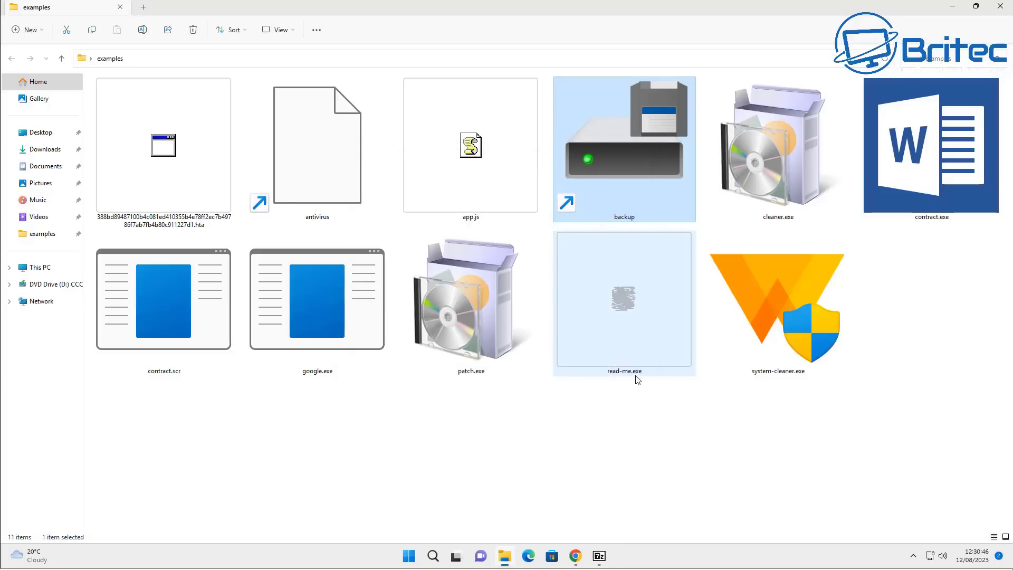
Step: Minimise Explorer and close both open 7-Zip archive windows
{"action": "left_click", "coordinate": [952, 6]}
{"action": "left_click", "coordinate": [431, 121]}
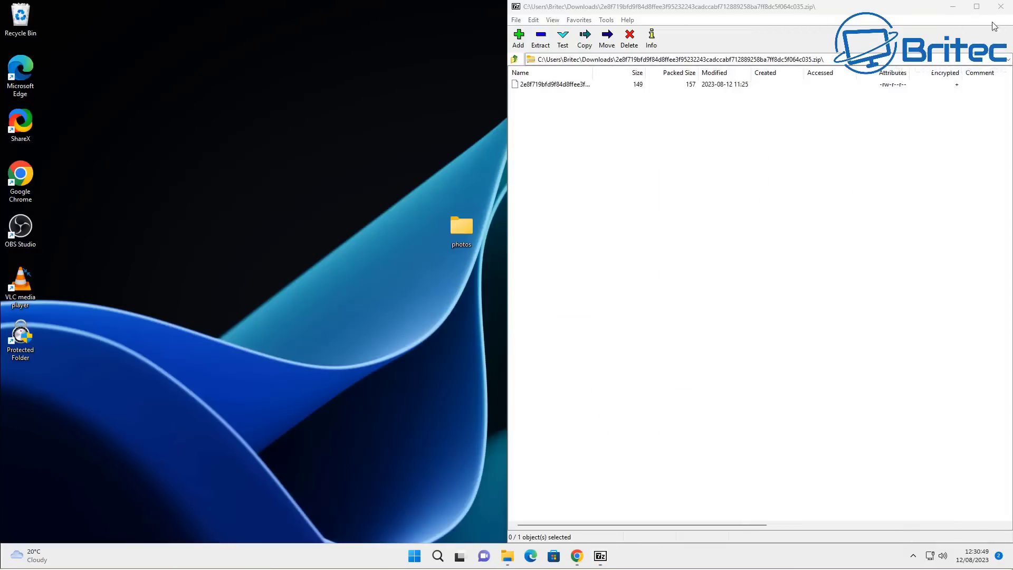
{"action": "left_click", "coordinate": [999, 8]}
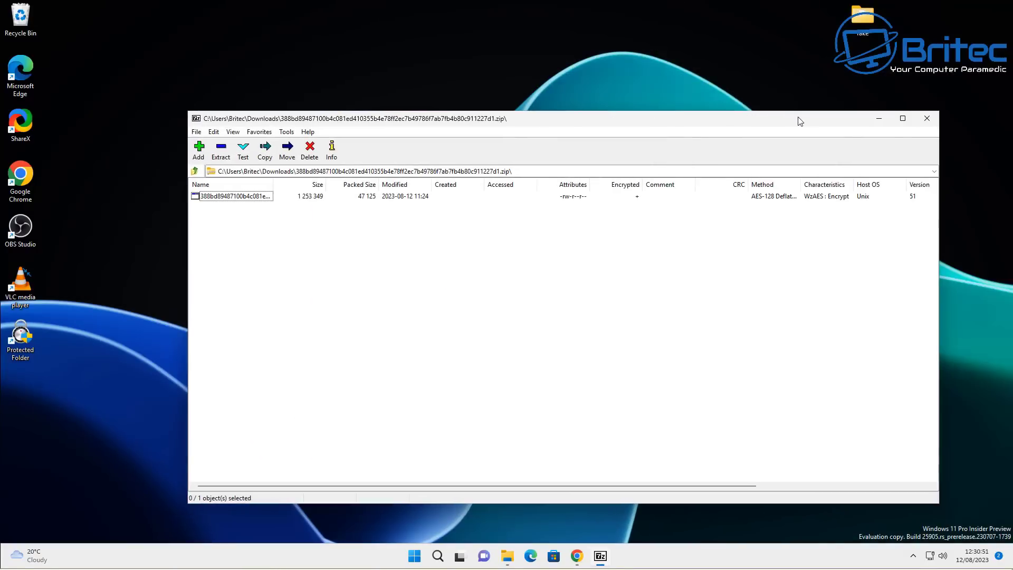
{"action": "left_click", "coordinate": [926, 113]}
Step: Hide all desktop icons by unticking View > Show desktop icons
{"action": "right_click", "coordinate": [651, 80]}
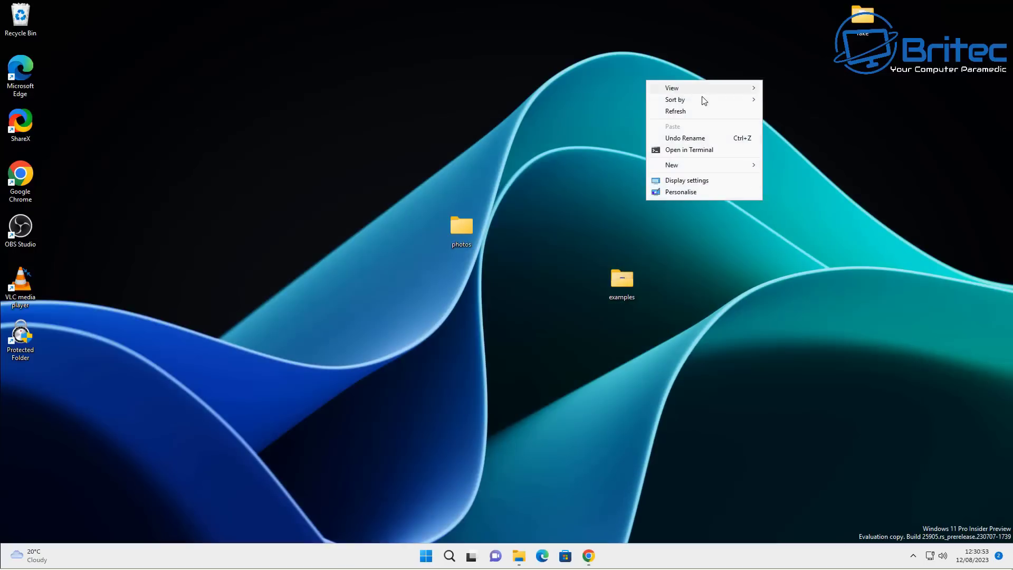
{"action": "mouse_move", "coordinate": [724, 88]}
{"action": "left_click", "coordinate": [871, 35]}
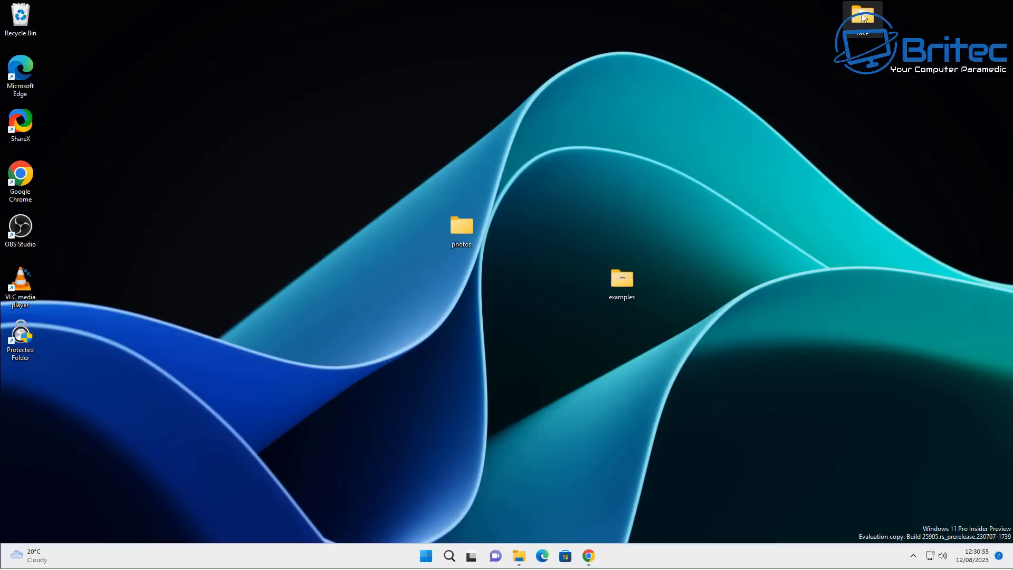
{"action": "double_click", "coordinate": [872, 34]}
{"action": "right_click", "coordinate": [596, 32]}
{"action": "mouse_move", "coordinate": [605, 40]}
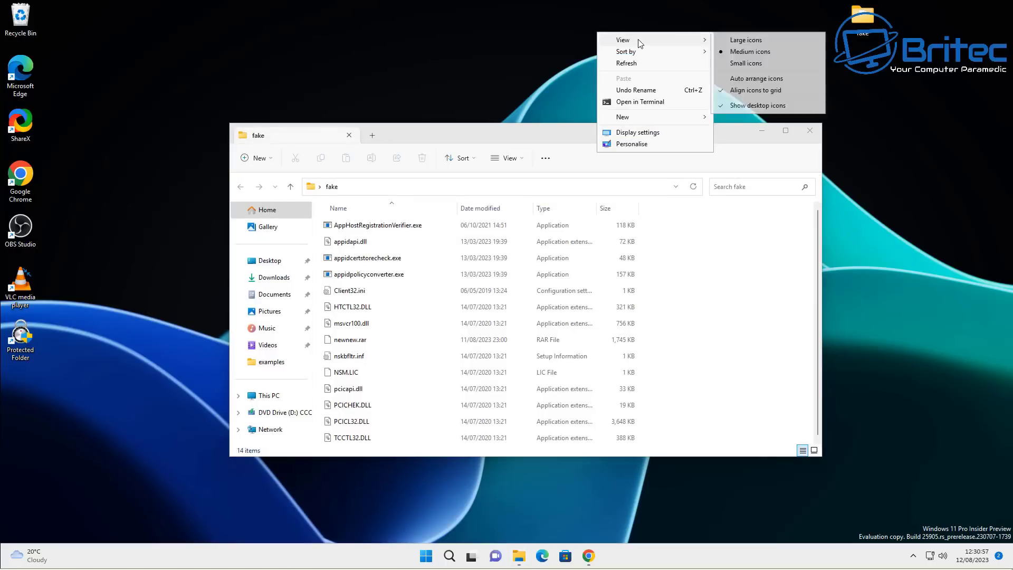
{"action": "left_click", "coordinate": [768, 109]}
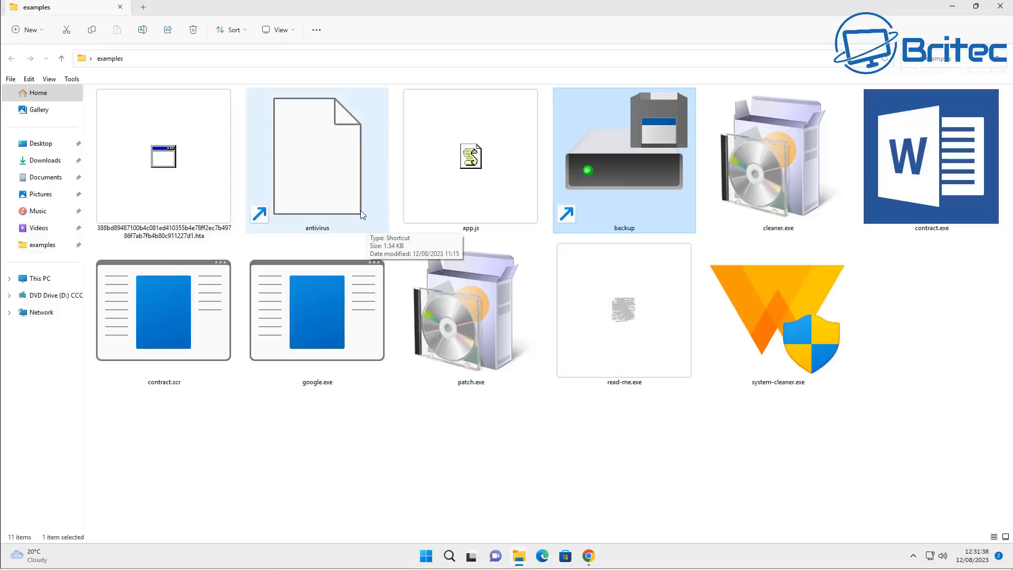
Step: Select the antivirus shortcut in the examples folder to run a HitmanPro scan
{"action": "left_click", "coordinate": [304, 163]}
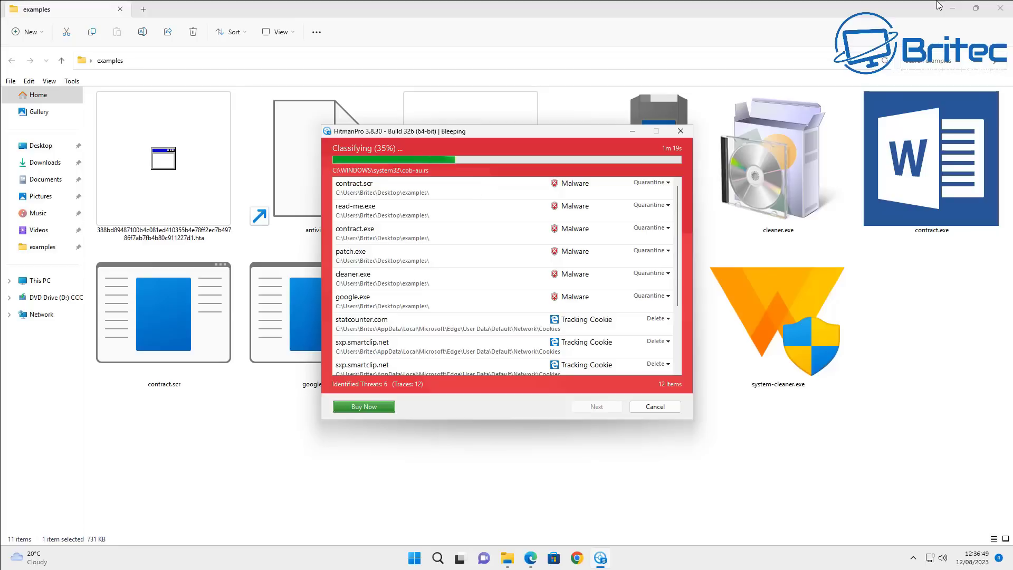
Step: Show the detection names for contract.scr, read-me.exe, contract.exe, patch.exe, cleaner.exe and google.exe
{"action": "left_click", "coordinate": [474, 189]}
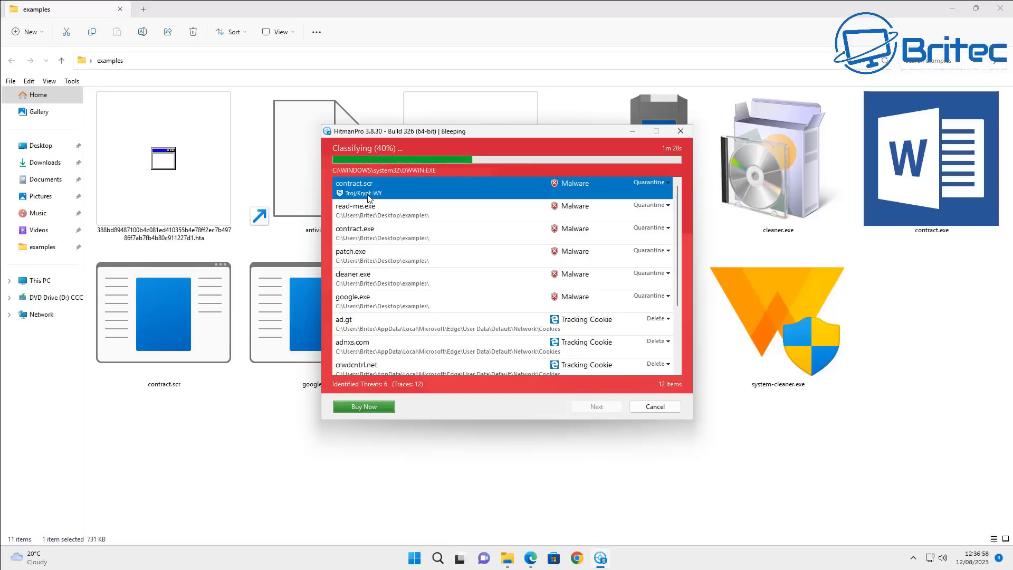
{"action": "left_click", "coordinate": [401, 221]}
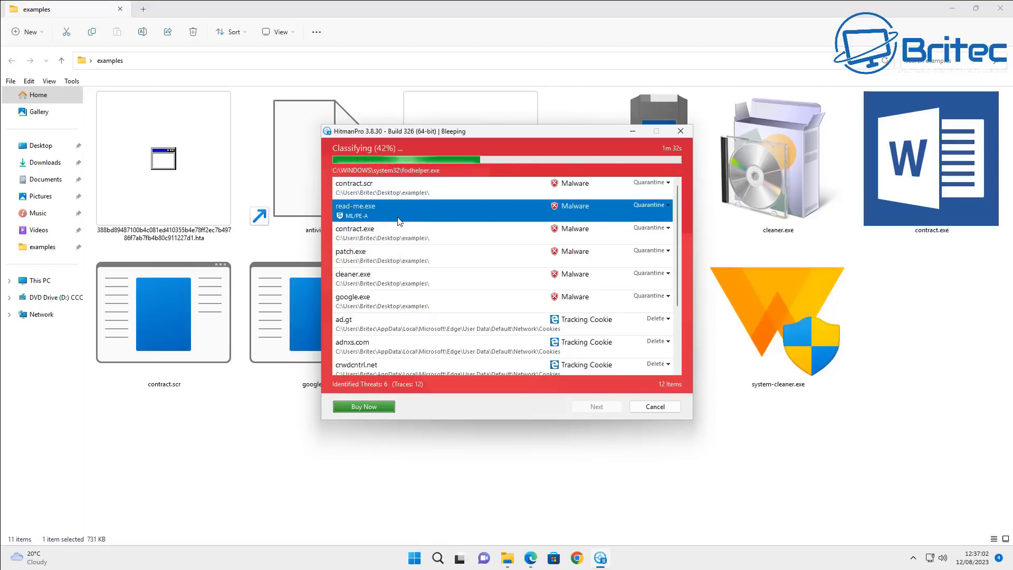
{"action": "left_click", "coordinate": [384, 235]}
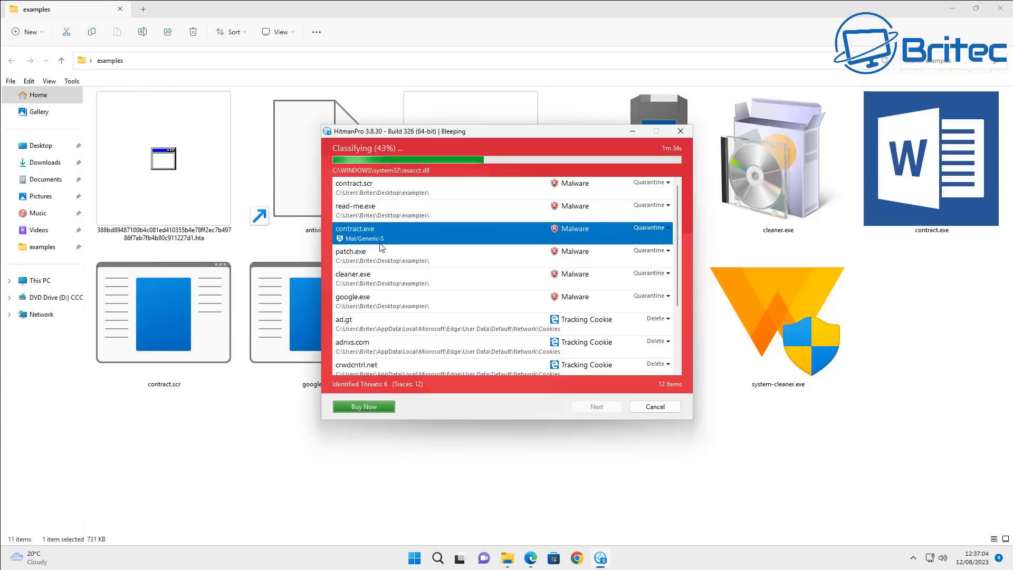
{"action": "left_click", "coordinate": [373, 256]}
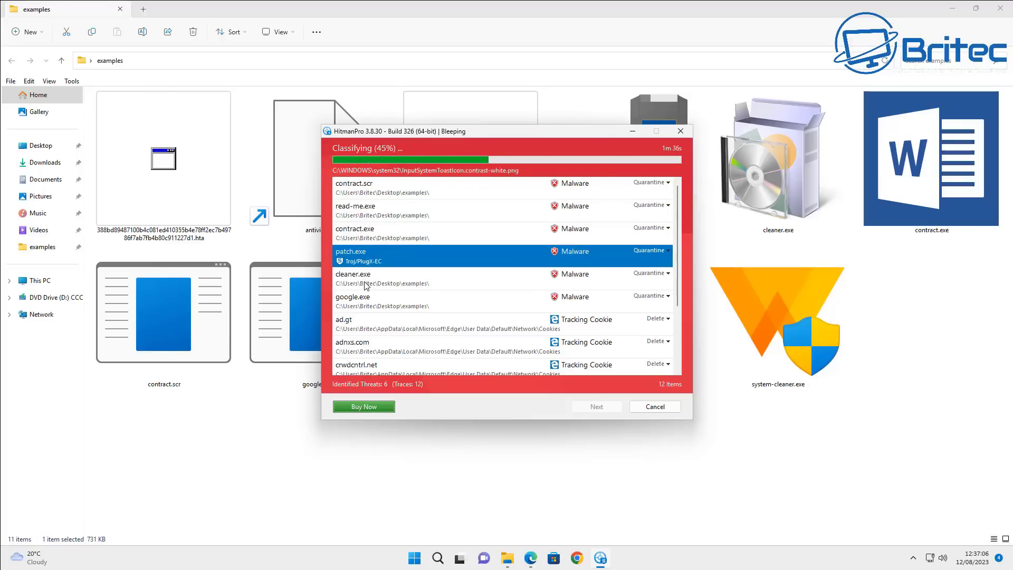
{"action": "left_click", "coordinate": [379, 283]}
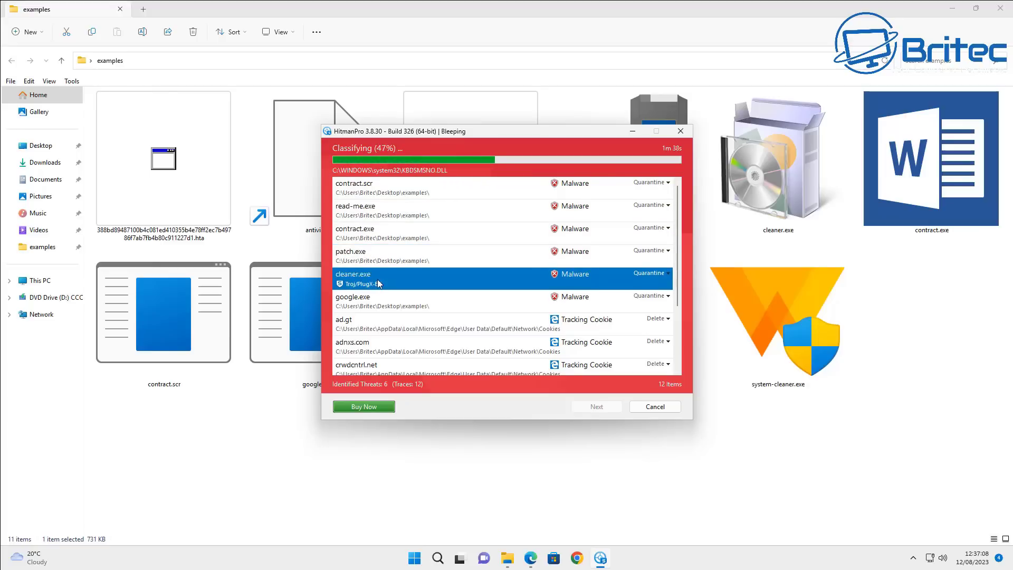
{"action": "left_click", "coordinate": [372, 306]}
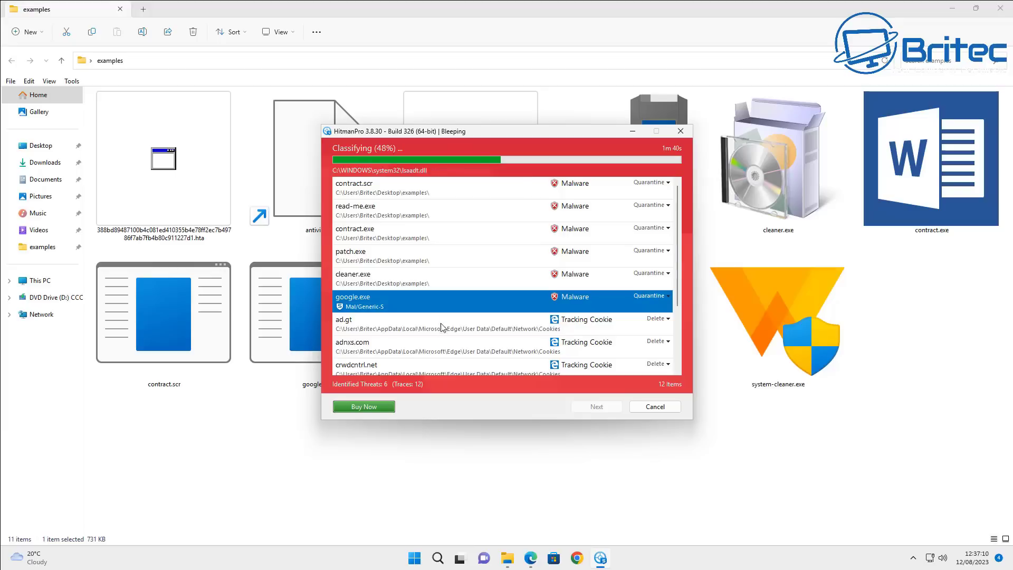
Step: Inspect the ad.gt tracking cookie entry and wait for the final scan results
{"action": "left_click", "coordinate": [406, 328]}
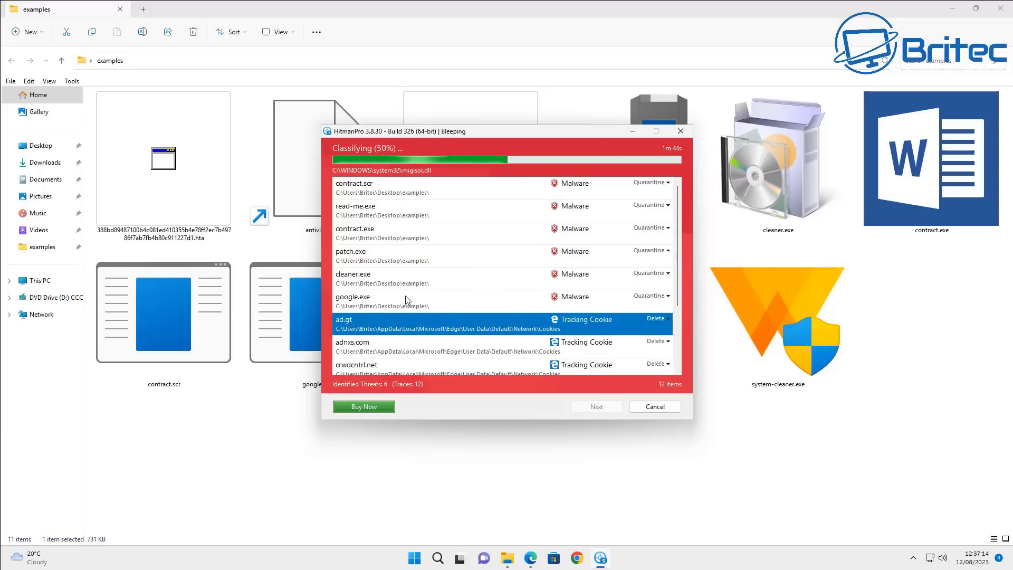
{"action": "scroll", "coordinate": [406, 299], "scroll_direction": "down", "scroll_amount": 2}
{"action": "scroll", "coordinate": [405, 299], "scroll_direction": "up", "scroll_amount": 2}
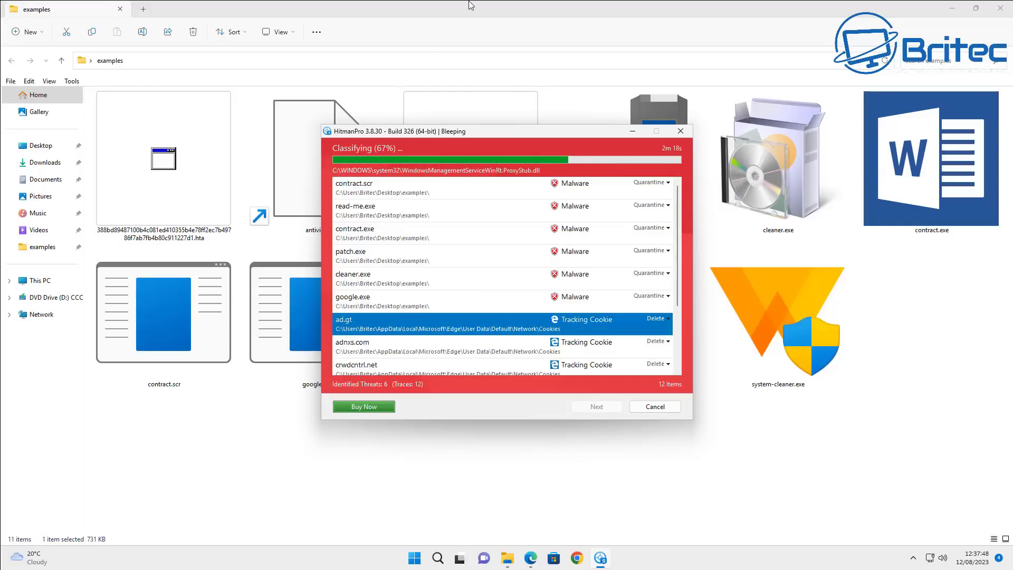
{"action": "mouse_move", "coordinate": [988, 5]}
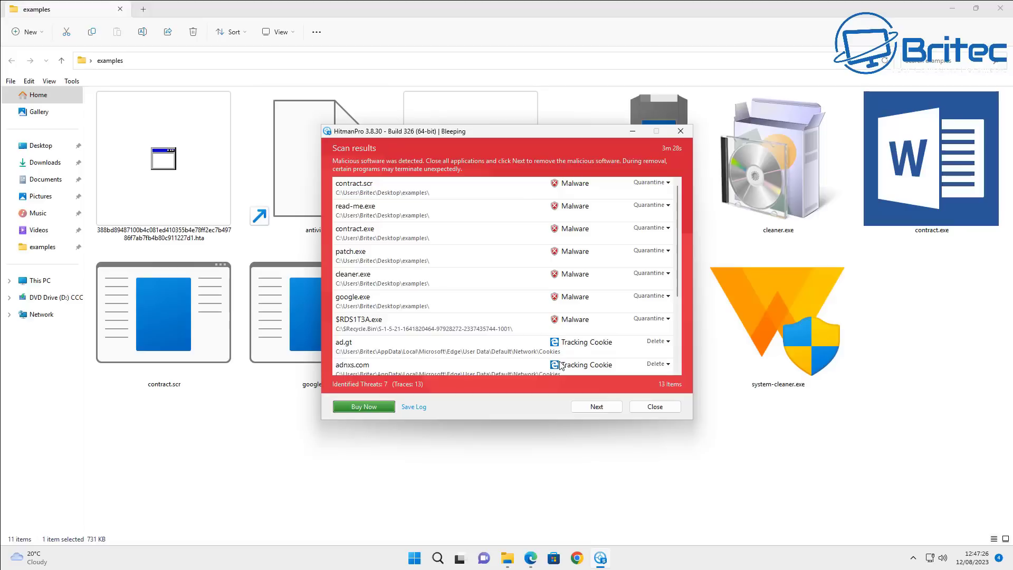
Step: Review the HitmanPro results list, then close the scan results window
{"action": "scroll", "coordinate": [554, 360], "scroll_direction": "down", "scroll_amount": 3}
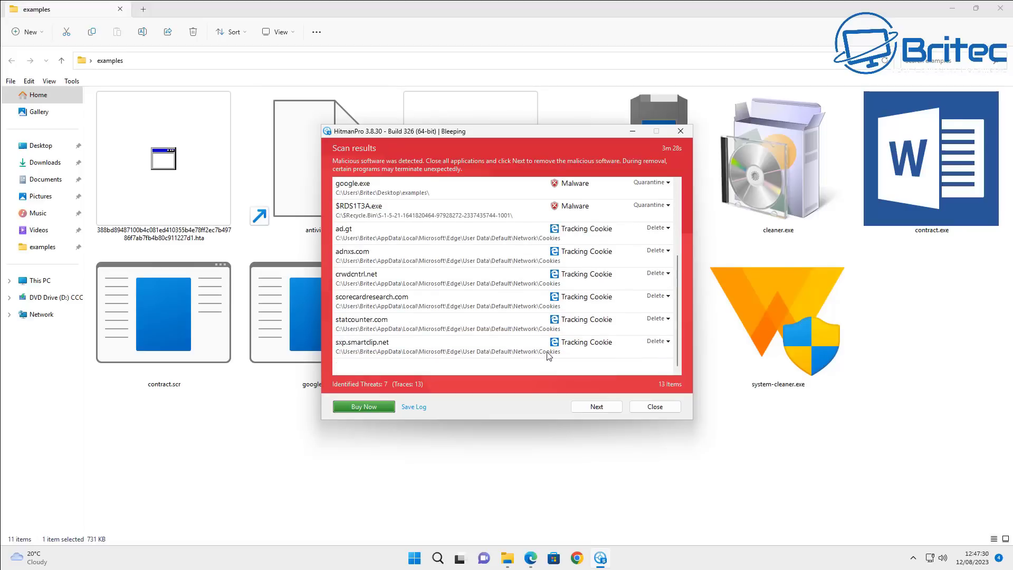
{"action": "scroll", "coordinate": [548, 356], "scroll_direction": "up", "scroll_amount": 3}
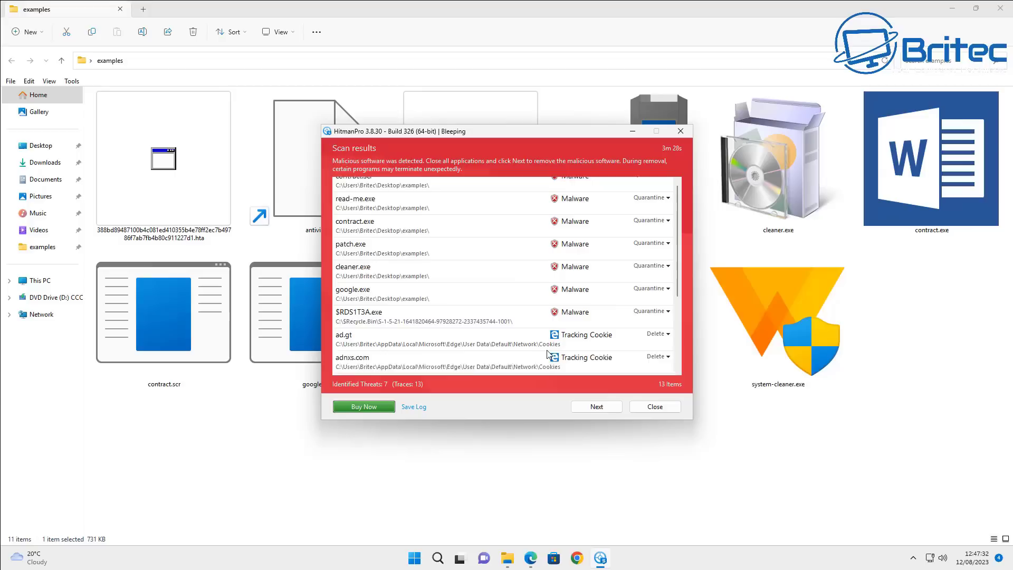
{"action": "left_click", "coordinate": [679, 133]}
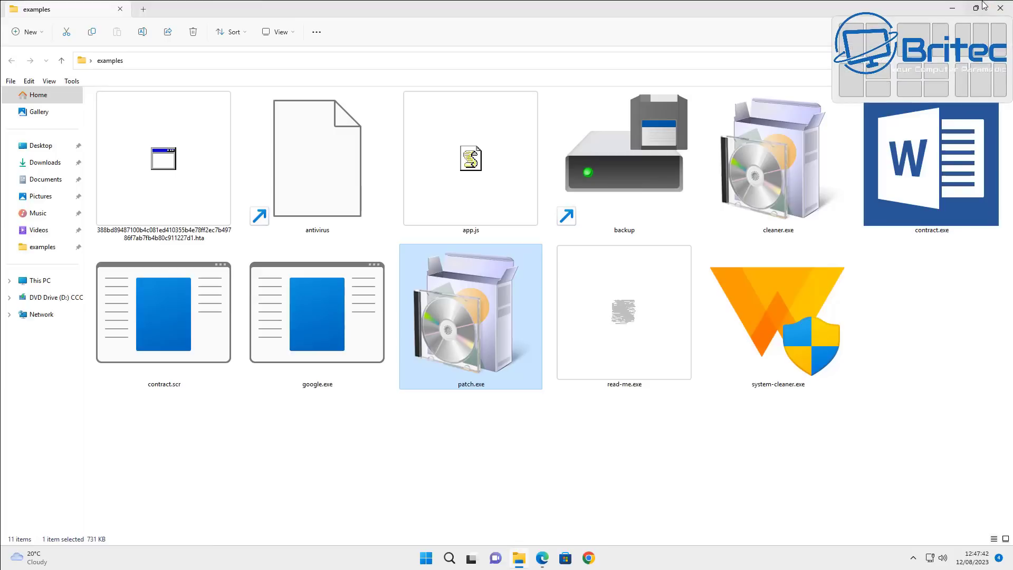
Step: Dismiss the window layout suggestions and deselect patch.exe
{"action": "key", "text": "Escape"}
{"action": "key", "text": "ctrl+space"}
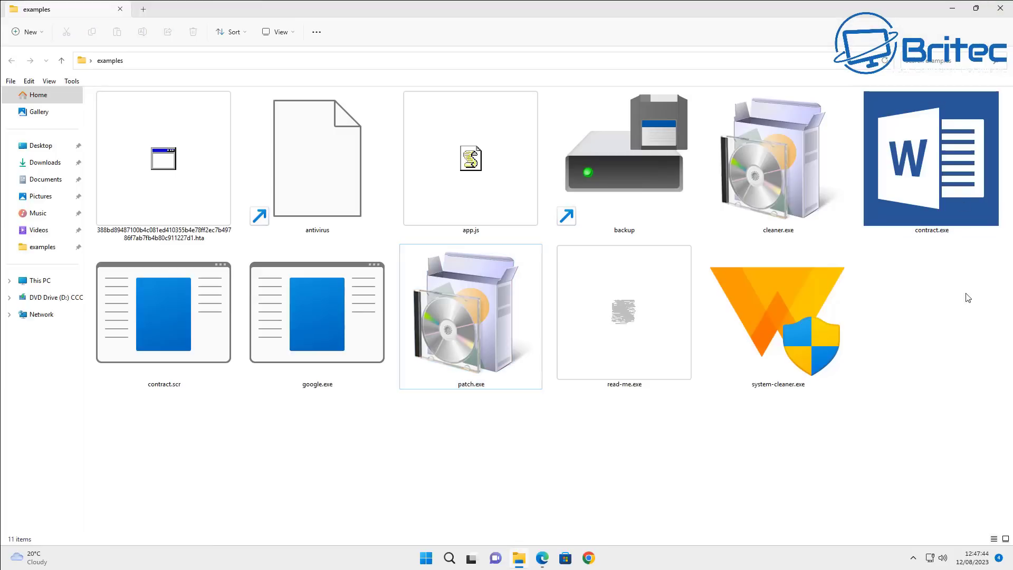